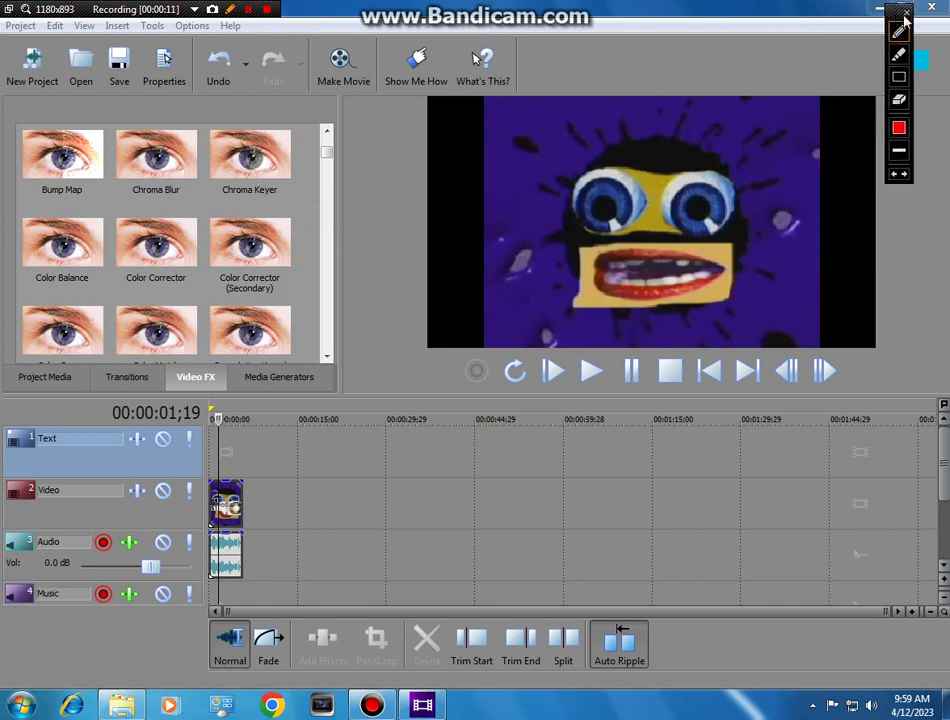
{"action": "left_click", "coordinate": [251, 9]}
{"action": "left_click", "coordinate": [247, 10]}
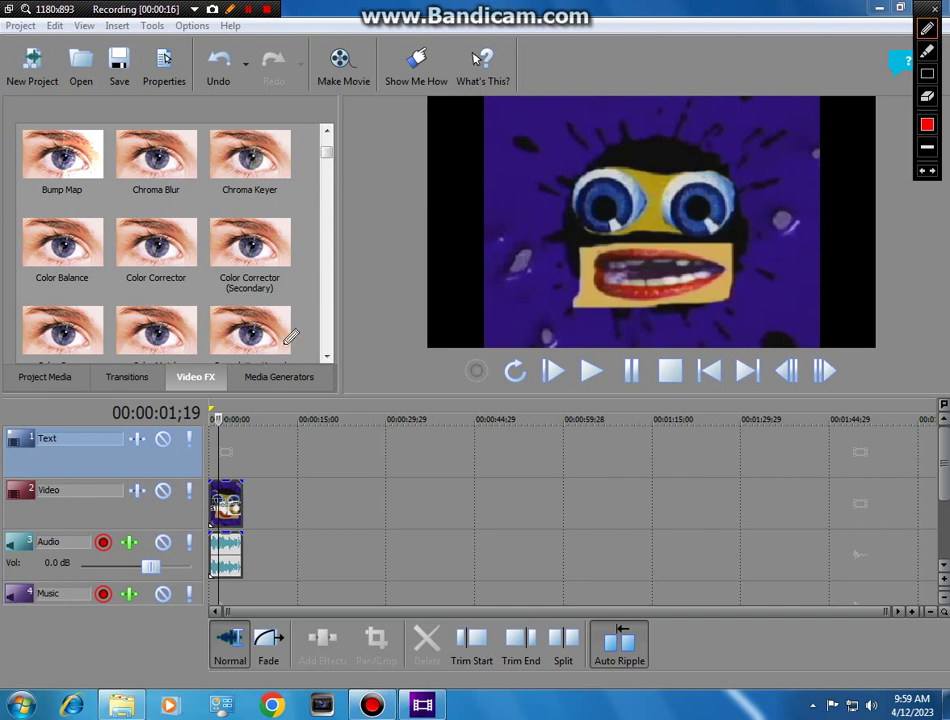
{"action": "left_click", "coordinate": [247, 10]}
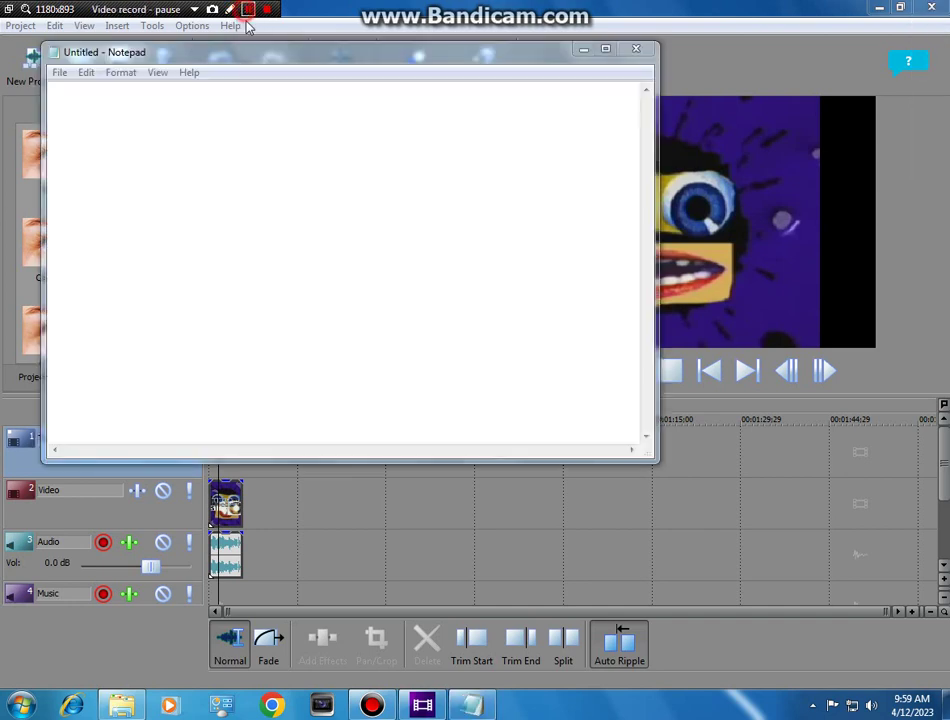
{"action": "left_click", "coordinate": [247, 10]}
Step: Write in Notepad: "No Channel Blend! I guess I have to make RGB to BGR instead of using Channel Blend."
{"action": "left_click", "coordinate": [490, 294]}
{"action": "type", "text": "nnel Blend! I guess I ha"}
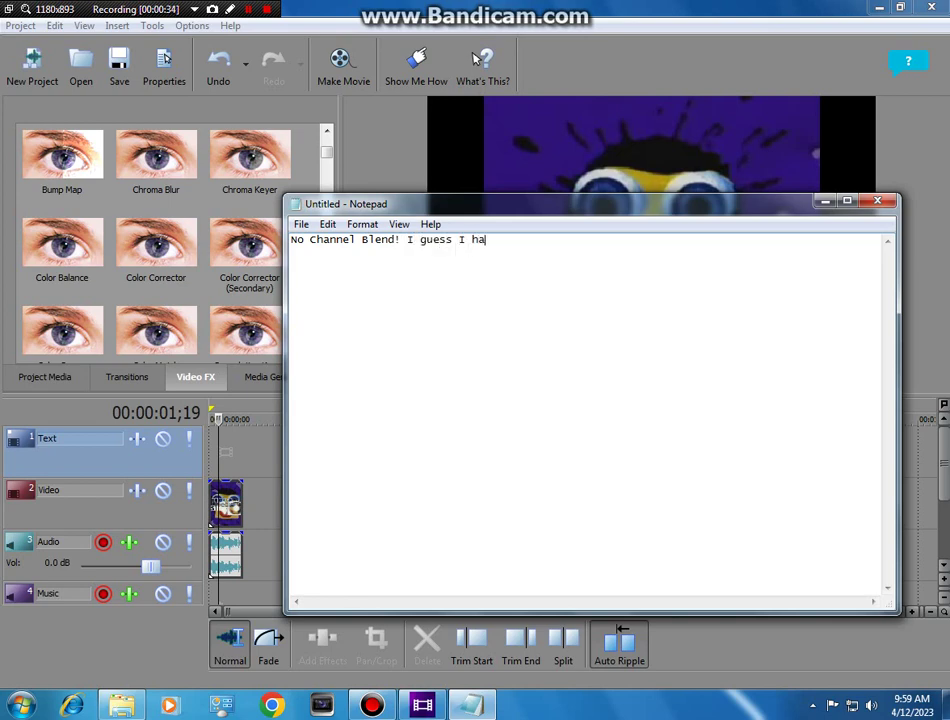
{"action": "type", "text": "ke a"}
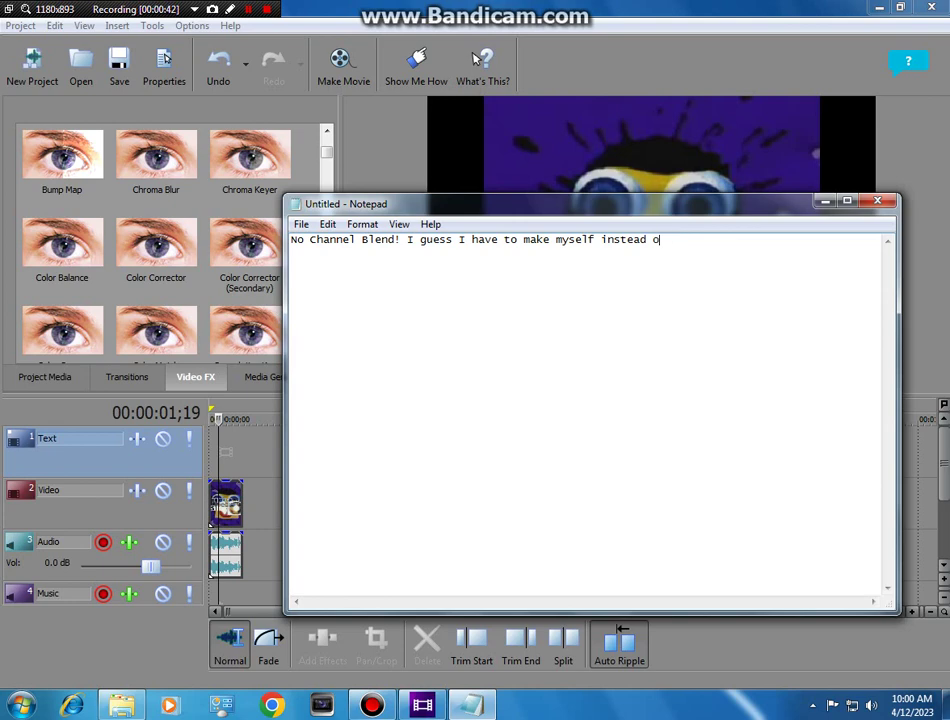
{"action": "key", "text": "BackSpace"}
{"action": "key", "text": "BackSpace"}
{"action": "key", "text": "BackSpace"}
{"action": "key", "text": "BackSpace"}
{"action": "key", "text": "BackSpace"}
{"action": "key", "text": "BackSpace"}
{"action": "key", "text": "BackSpace"}
{"action": "key", "text": "BackSpace"}
{"action": "key", "text": "BackSpace"}
{"action": "key", "text": "BackSpace"}
{"action": "key", "text": "BackSpace"}
{"action": "key", "text": "BackSpace"}
{"action": "key", "text": "BackSpace"}
{"action": "key", "text": "BackSpace"}
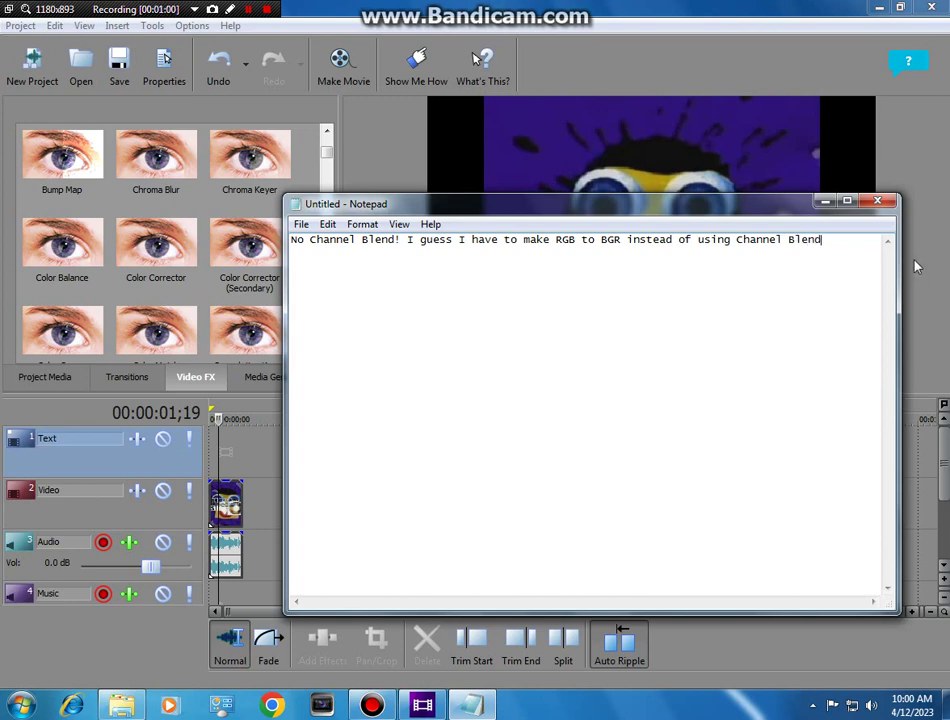
{"action": "type", "text": "."}
Step: Delete the note's text backwards from its end and switch back to the video editor
{"action": "key", "text": "BackSpace"}
{"action": "key", "text": "BackSpace"}
{"action": "key", "text": "BackSpace"}
{"action": "key", "text": "BackSpace"}
{"action": "key", "text": "BackSpace"}
{"action": "key", "text": "BackSpace"}
{"action": "key", "text": "BackSpace"}
{"action": "key", "text": "BackSpace"}
{"action": "key", "text": "BackSpace"}
{"action": "key", "text": "BackSpace"}
{"action": "key", "text": "BackSpace"}
{"action": "key", "text": "BackSpace"}
{"action": "key", "text": "BackSpace"}
{"action": "key", "text": "BackSpace"}
{"action": "key", "text": "BackSpace"}
{"action": "key", "text": "BackSpace"}
{"action": "key", "text": "BackSpace"}
{"action": "key", "text": "BackSpace"}
{"action": "key", "text": "BackSpace"}
{"action": "key", "text": "BackSpace"}
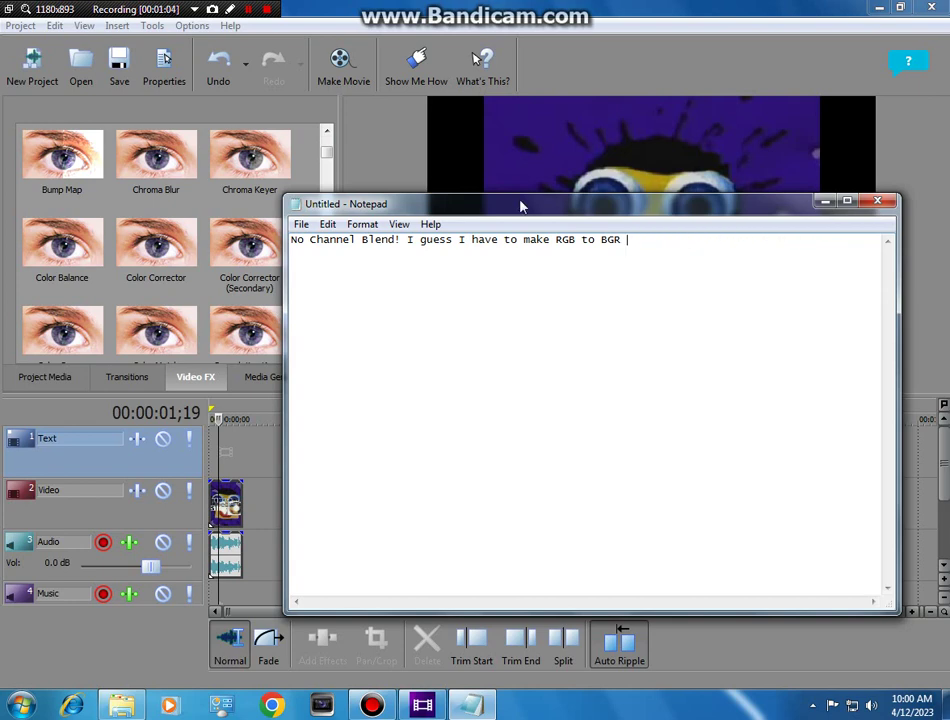
{"action": "key", "text": "BackSpace"}
{"action": "key", "text": "BackSpace"}
{"action": "key", "text": "BackSpace"}
{"action": "key", "text": "BackSpace"}
{"action": "key", "text": "BackSpace"}
{"action": "key", "text": "BackSpace"}
{"action": "key", "text": "BackSpace"}
{"action": "key", "text": "BackSpace"}
{"action": "key", "text": "BackSpace"}
{"action": "key", "text": "BackSpace"}
{"action": "key", "text": "BackSpace"}
{"action": "key", "text": "BackSpace"}
{"action": "key", "text": "BackSpace"}
{"action": "key", "text": "BackSpace"}
{"action": "key", "text": "BackSpace"}
{"action": "left_click", "coordinate": [570, 163]}
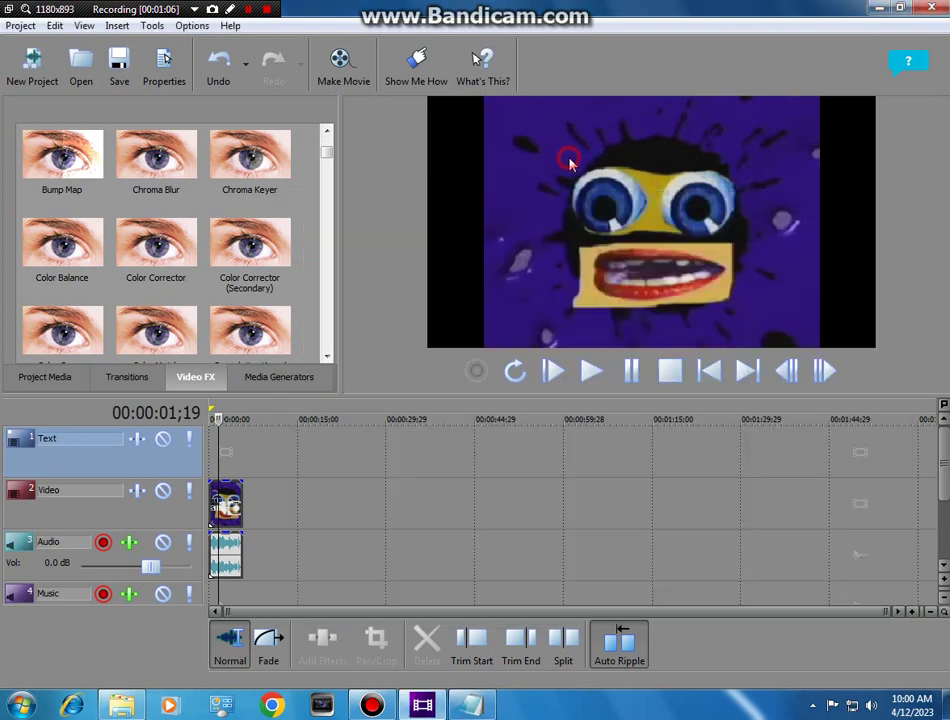
Step: Try the Invert effect on the video clip and remove it from the clip's effect chain
{"action": "scroll", "coordinate": [300, 240], "scroll_direction": "down", "scroll_amount": 5}
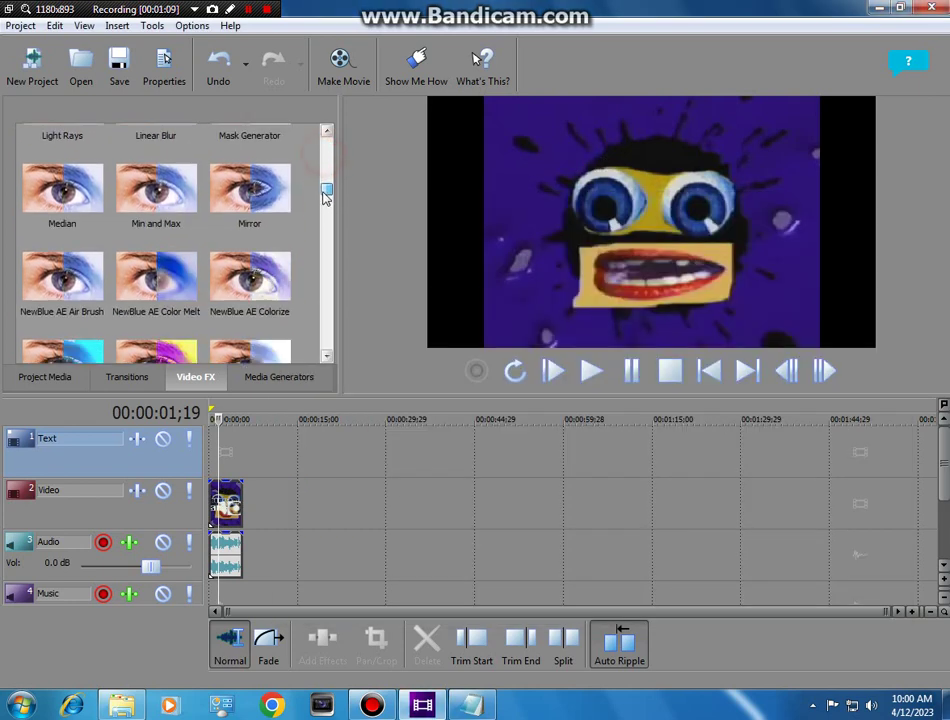
{"action": "scroll", "coordinate": [305, 241], "scroll_direction": "up", "scroll_amount": 1}
{"action": "scroll", "coordinate": [307, 241], "scroll_direction": "down", "scroll_amount": 1}
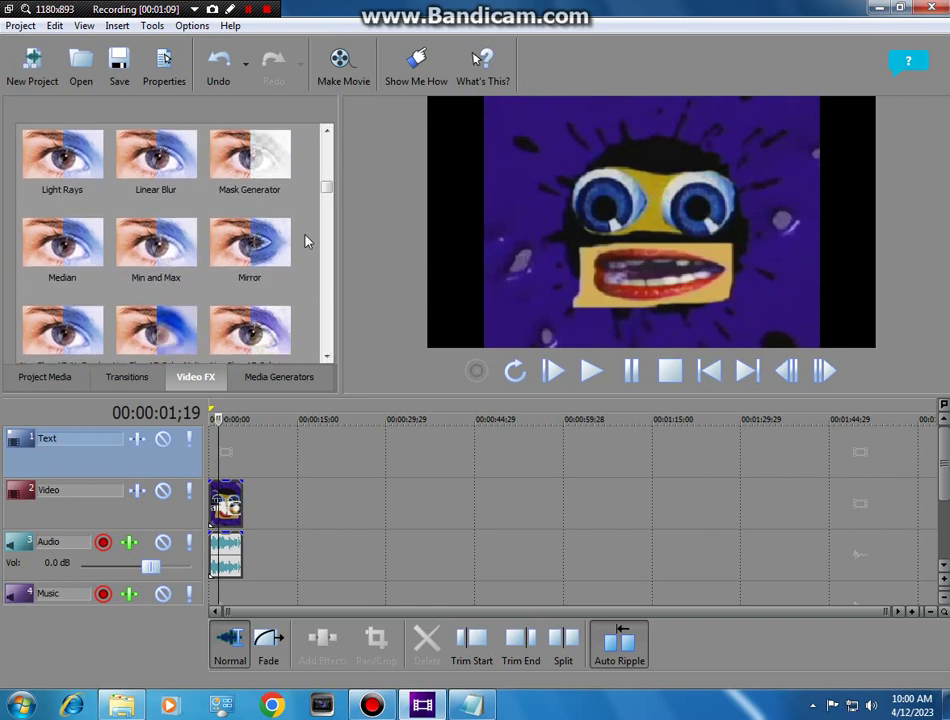
{"action": "left_click", "coordinate": [100, 250]}
{"action": "mouse_move", "coordinate": [328, 190]}
{"action": "left_mouse_down"}
{"action": "mouse_move", "coordinate": [327, 345]}
{"action": "mouse_move", "coordinate": [325, 182]}
{"action": "left_mouse_up"}
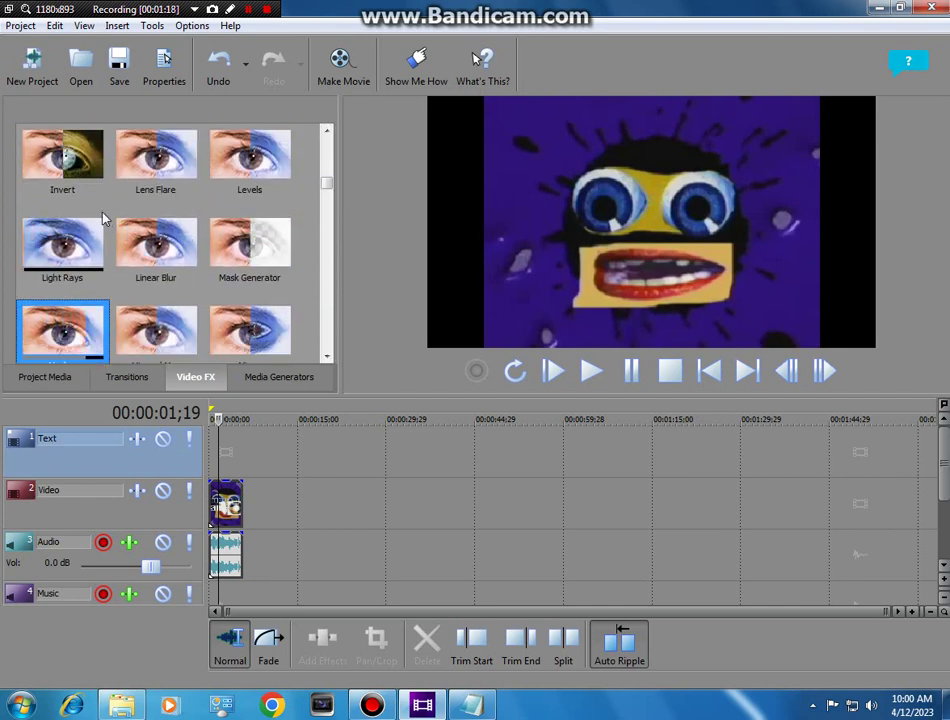
{"action": "left_click_drag", "start_coordinate": [66, 139], "coordinate": [224, 505]}
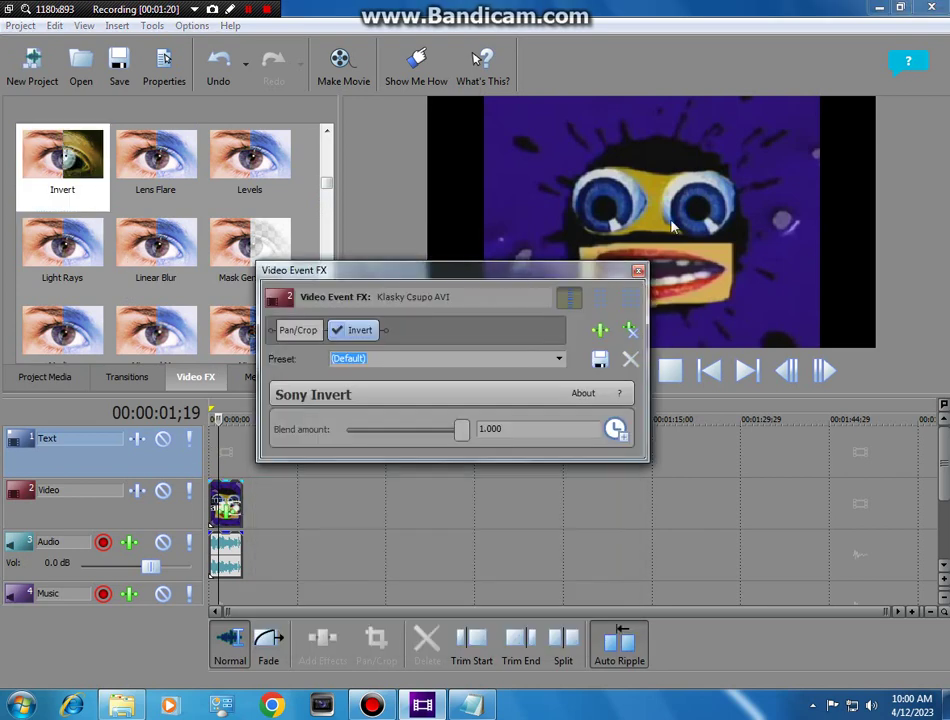
{"action": "left_click", "coordinate": [624, 333]}
{"action": "left_click", "coordinate": [638, 270]}
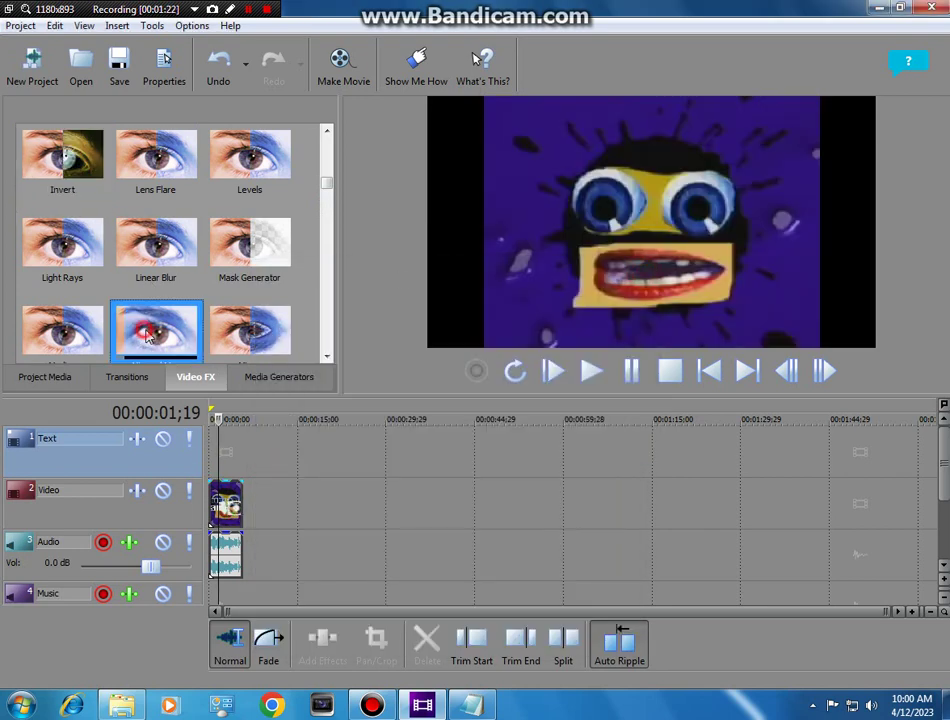
Step: Apply the Light Rays effect to the video clip and choose its Reset to None preset
{"action": "scroll", "coordinate": [170, 330], "scroll_direction": "up", "scroll_amount": 5}
{"action": "mouse_move", "coordinate": [326, 148]}
{"action": "left_mouse_down"}
{"action": "mouse_move", "coordinate": [324, 245]}
{"action": "mouse_move", "coordinate": [327, 176]}
{"action": "left_mouse_up"}
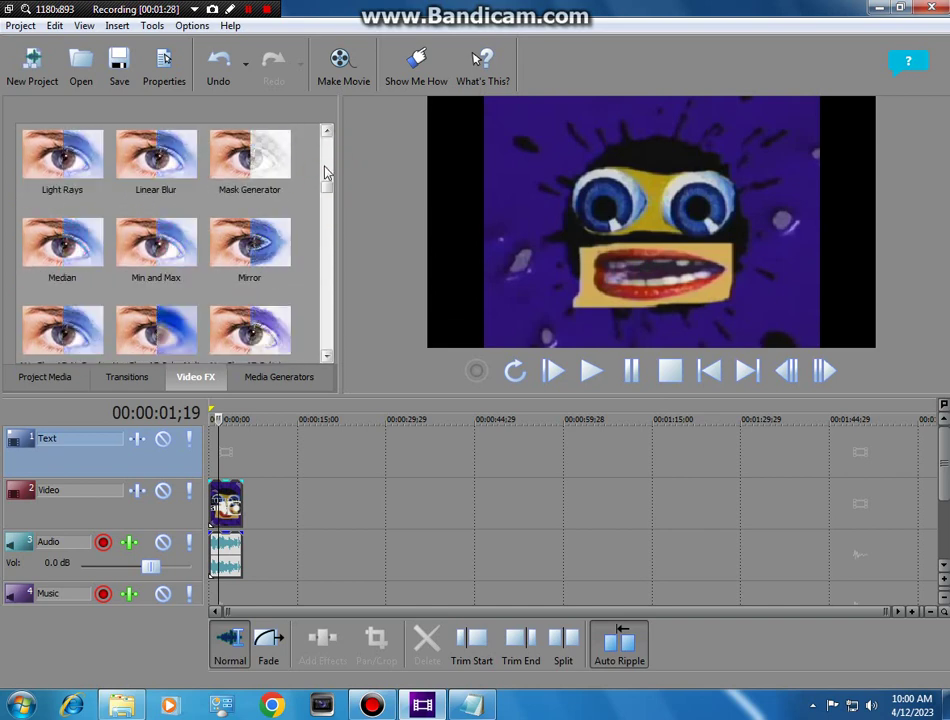
{"action": "left_click_drag", "start_coordinate": [62, 155], "coordinate": [228, 505]}
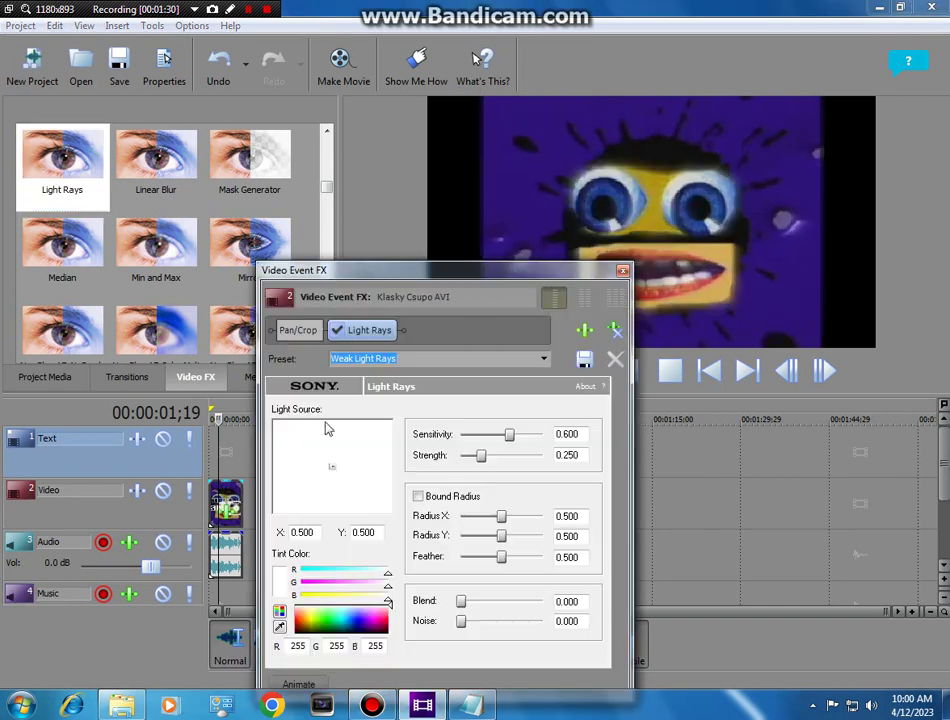
{"action": "left_click", "coordinate": [543, 359]}
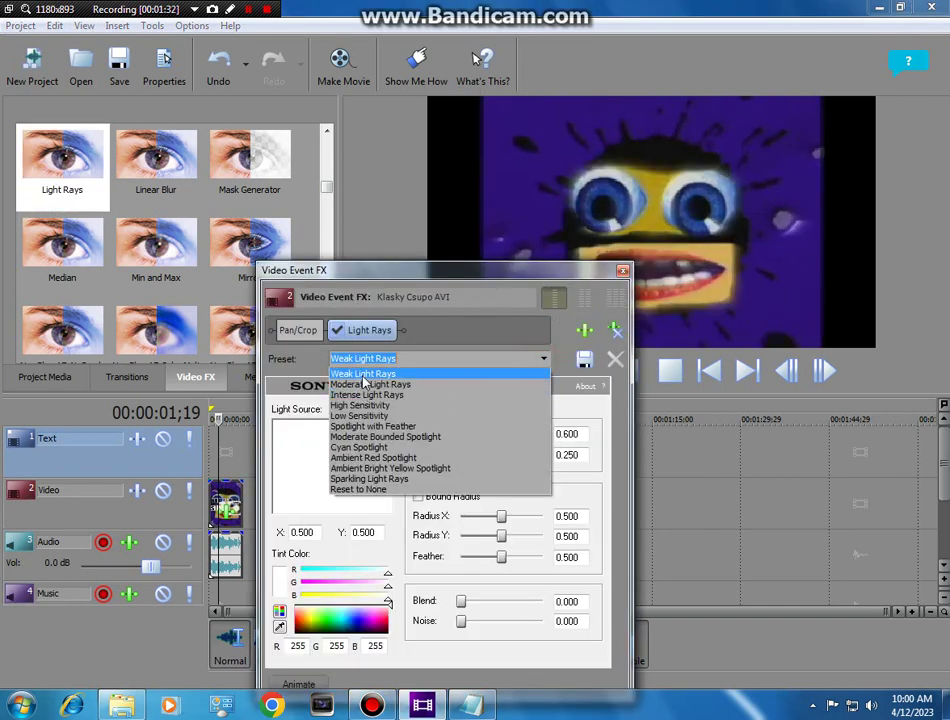
{"action": "left_click", "coordinate": [360, 489]}
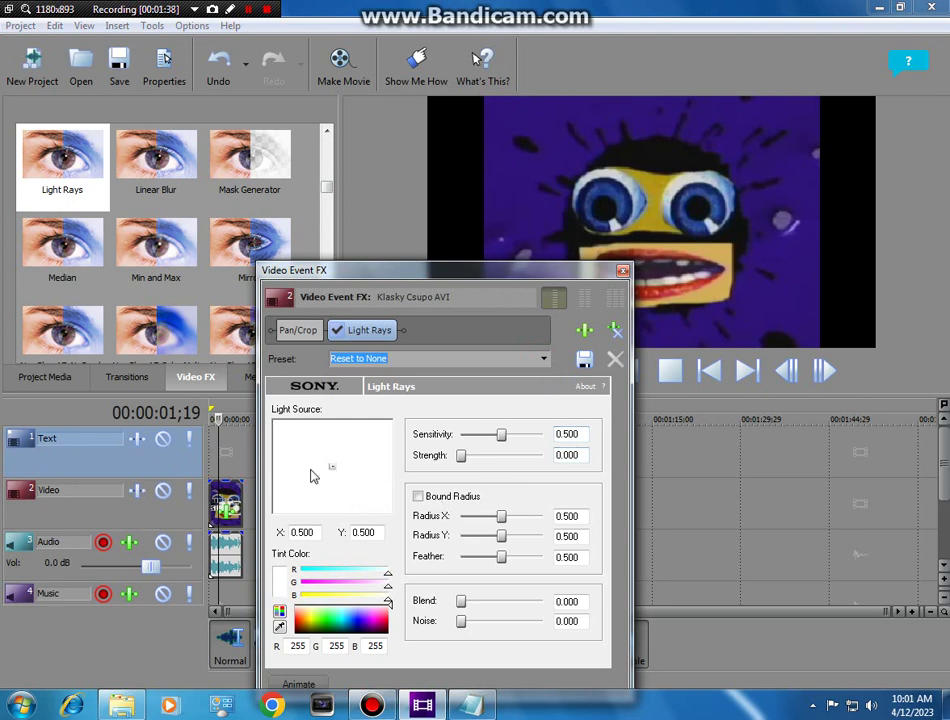
Step: Set the Light Rays tint color to pure red with R 255, G 0, B 0, and close the effect settings
{"action": "left_click_drag", "start_coordinate": [347, 617], "coordinate": [339, 674]}
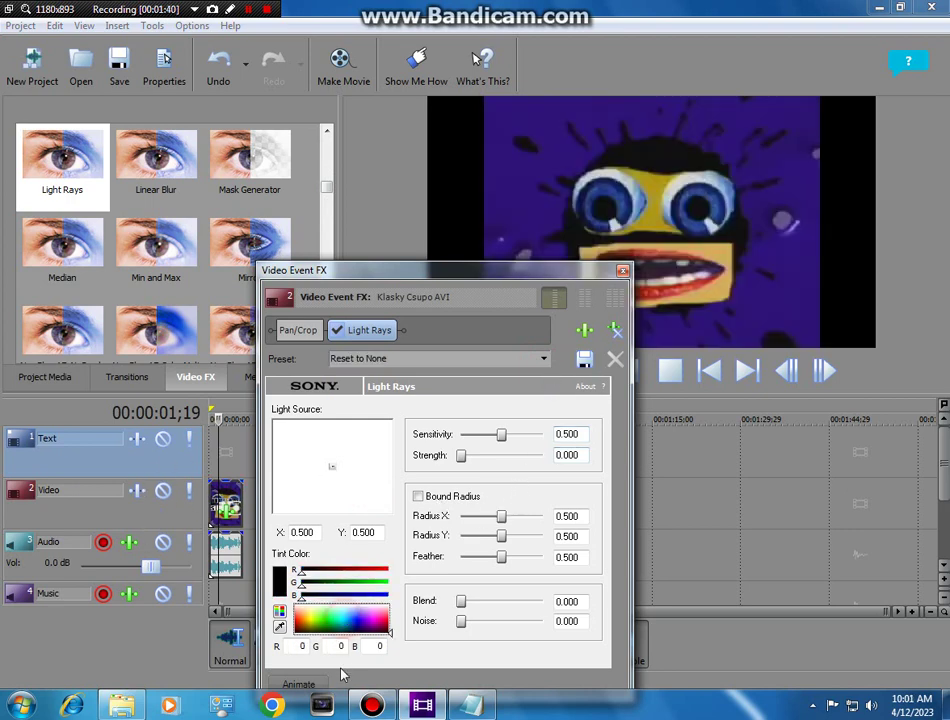
{"action": "mouse_move", "coordinate": [294, 597]}
{"action": "left_mouse_down"}
{"action": "mouse_move", "coordinate": [388, 597]}
{"action": "mouse_move", "coordinate": [388, 584]}
{"action": "mouse_move", "coordinate": [294, 596]}
{"action": "left_mouse_up"}
{"action": "mouse_move", "coordinate": [388, 583]}
{"action": "left_mouse_down"}
{"action": "mouse_move", "coordinate": [294, 583]}
{"action": "mouse_move", "coordinate": [388, 570]}
{"action": "left_mouse_up"}
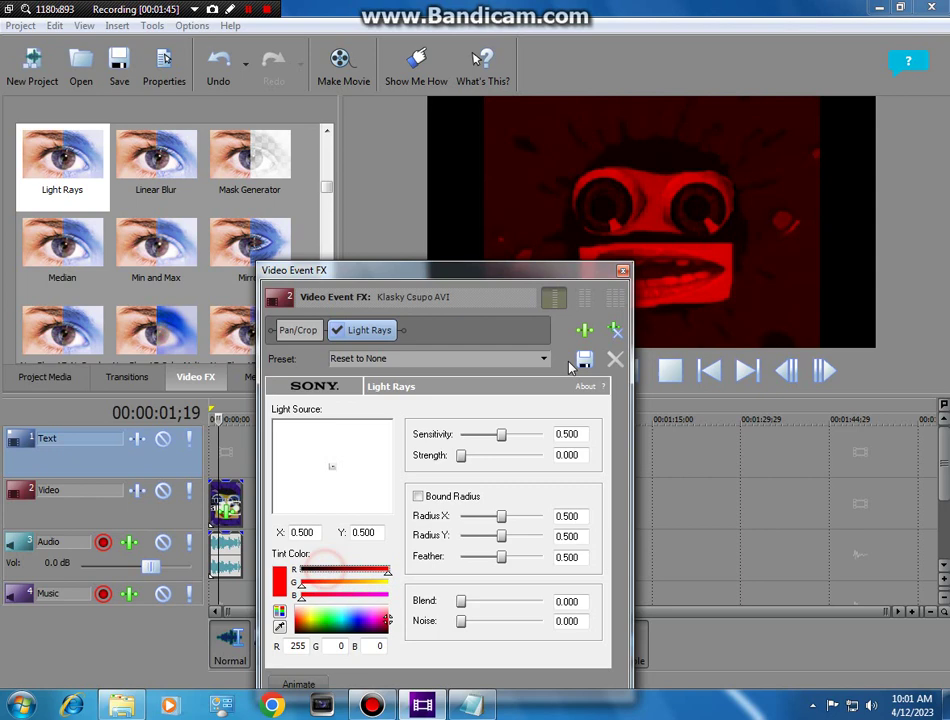
{"action": "left_click", "coordinate": [622, 270]}
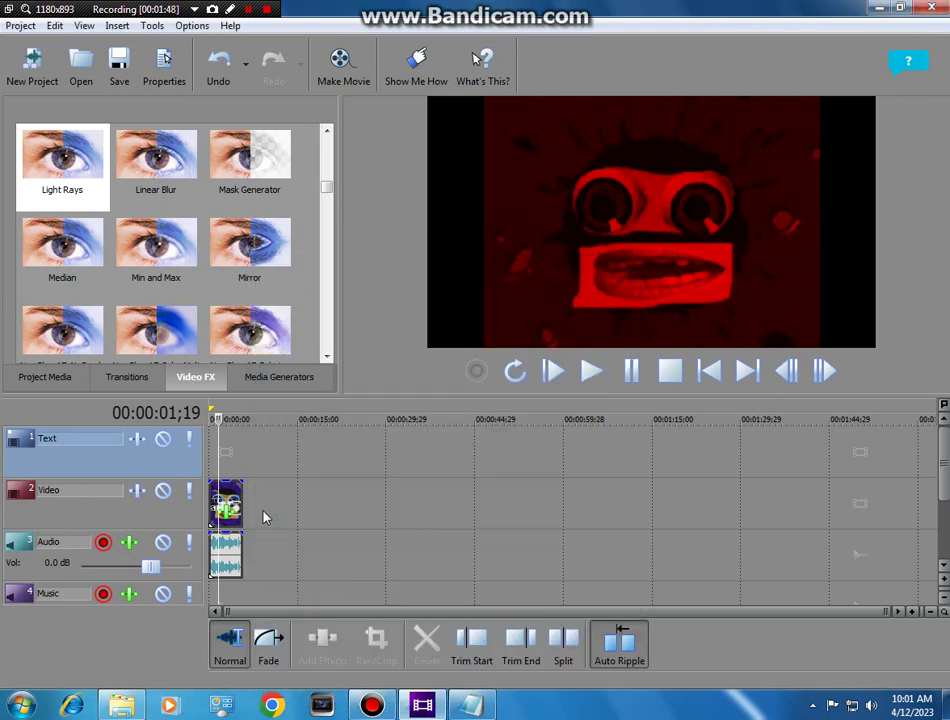
Step: Duplicate the Video track and lower the opacity of the upper video clip
{"action": "right_click", "coordinate": [265, 517]}
{"action": "left_click", "coordinate": [322, 362]}
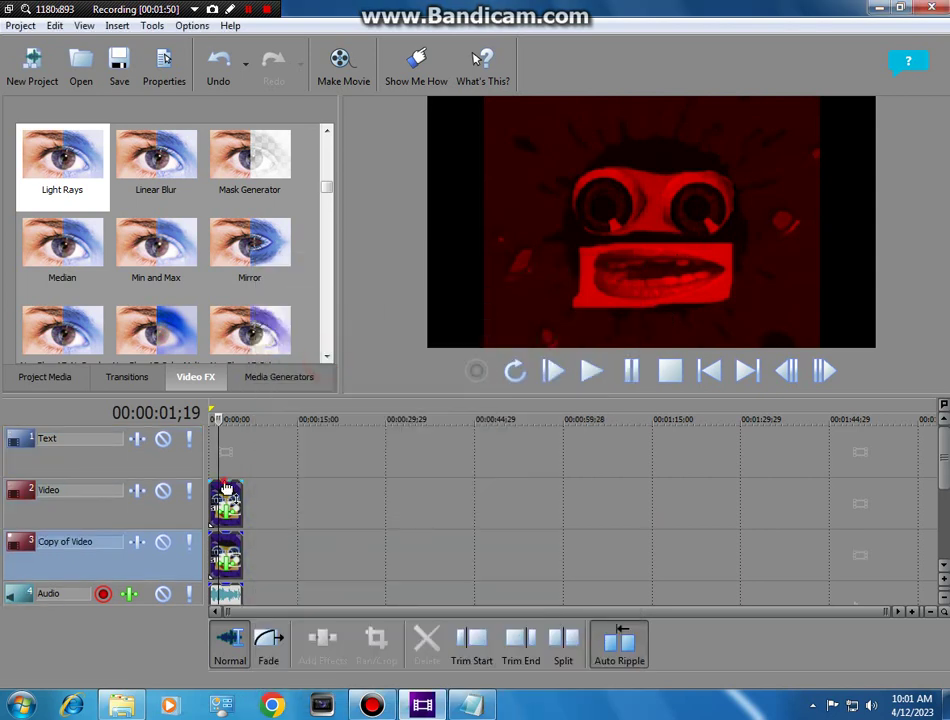
{"action": "left_click_drag", "start_coordinate": [226, 488], "coordinate": [201, 509]}
Step: Change the upper clip's Light Rays tint to pure green with R 0, G 255, B 0, and duplicate the Video track again
{"action": "left_click", "coordinate": [228, 518]}
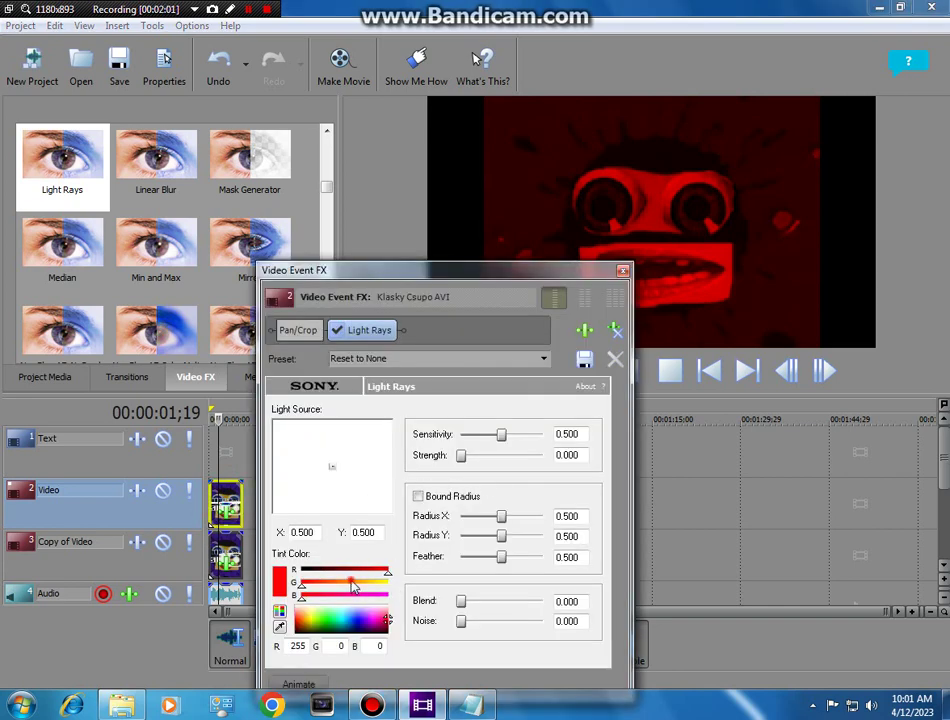
{"action": "left_click_drag", "start_coordinate": [301, 582], "coordinate": [276, 571]}
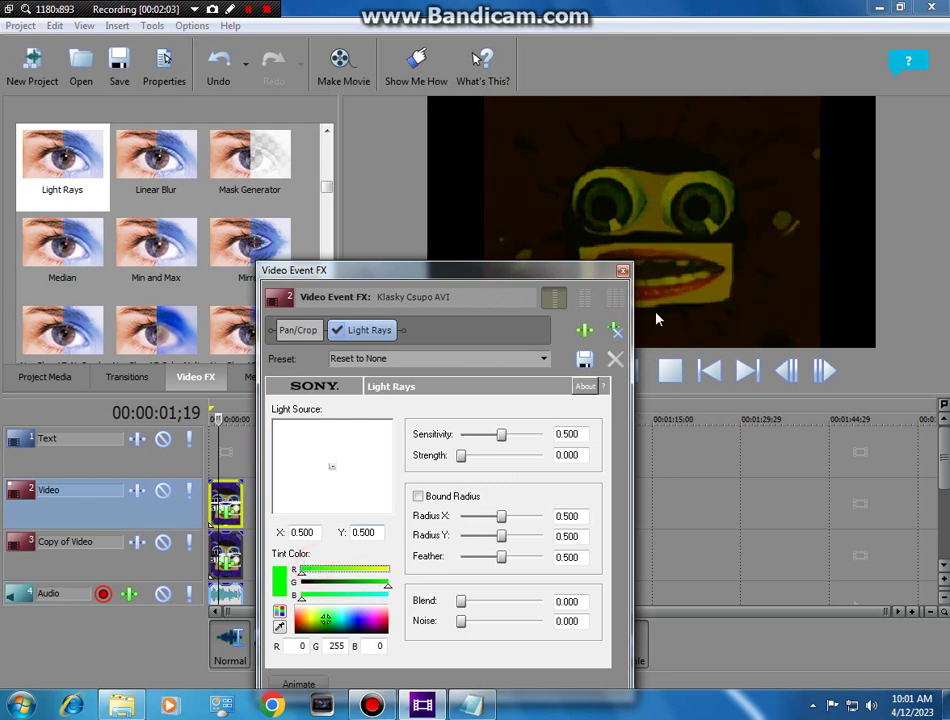
{"action": "left_click", "coordinate": [622, 270]}
{"action": "right_click", "coordinate": [272, 500]}
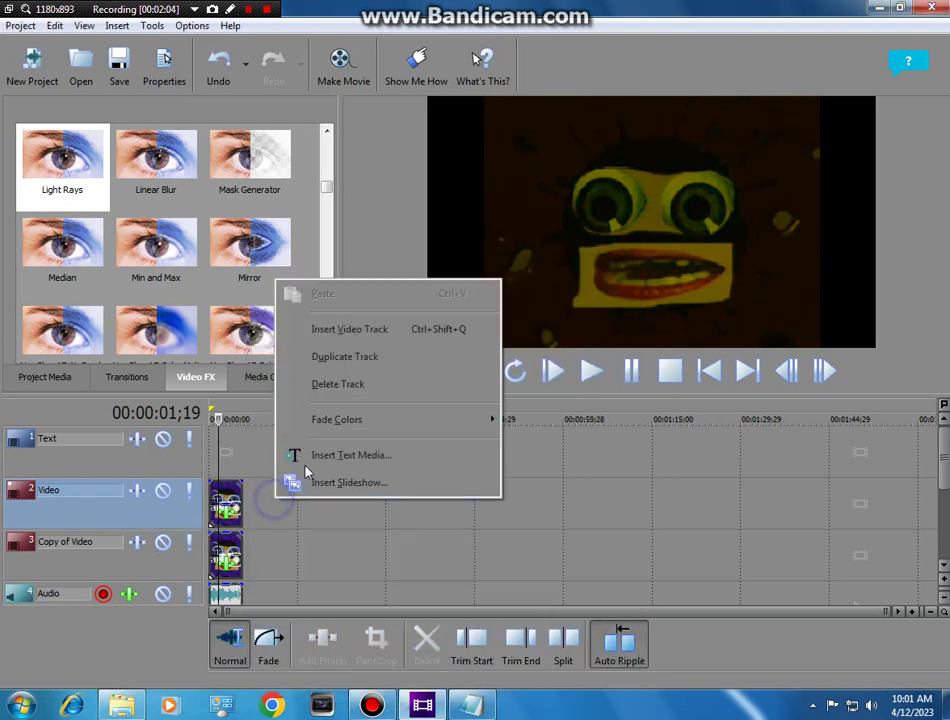
{"action": "left_click", "coordinate": [330, 357]}
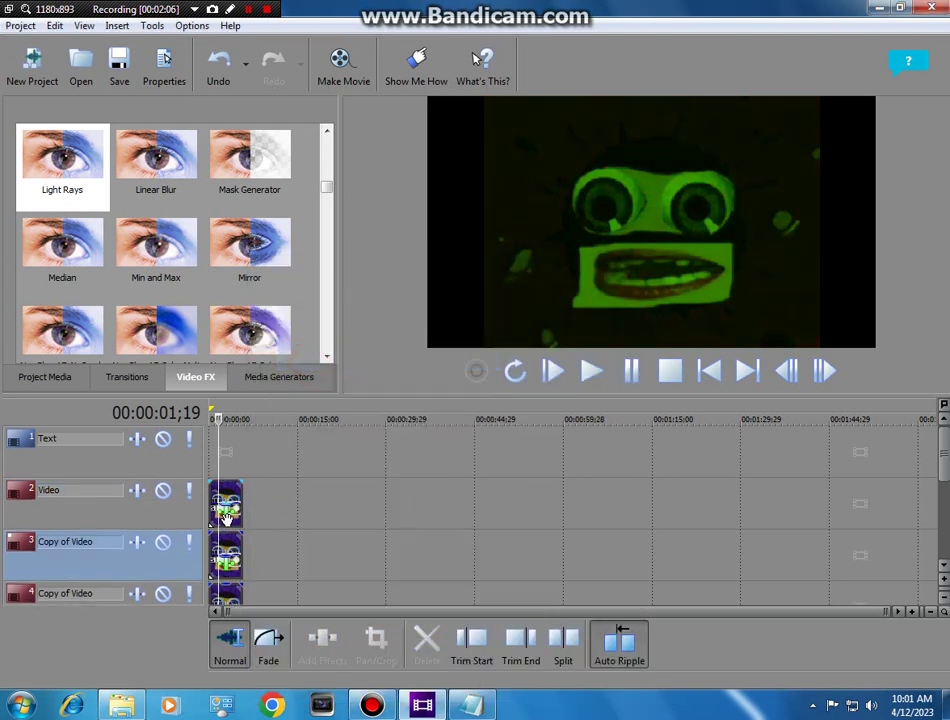
Step: Set the topmost video clip's Light Rays tint to pure blue with R 0, G 0, B 255, and lower that clip's opacity
{"action": "key", "text": "space"}
{"action": "left_click", "coordinate": [218, 505]}
{"action": "left_click", "coordinate": [236, 489]}
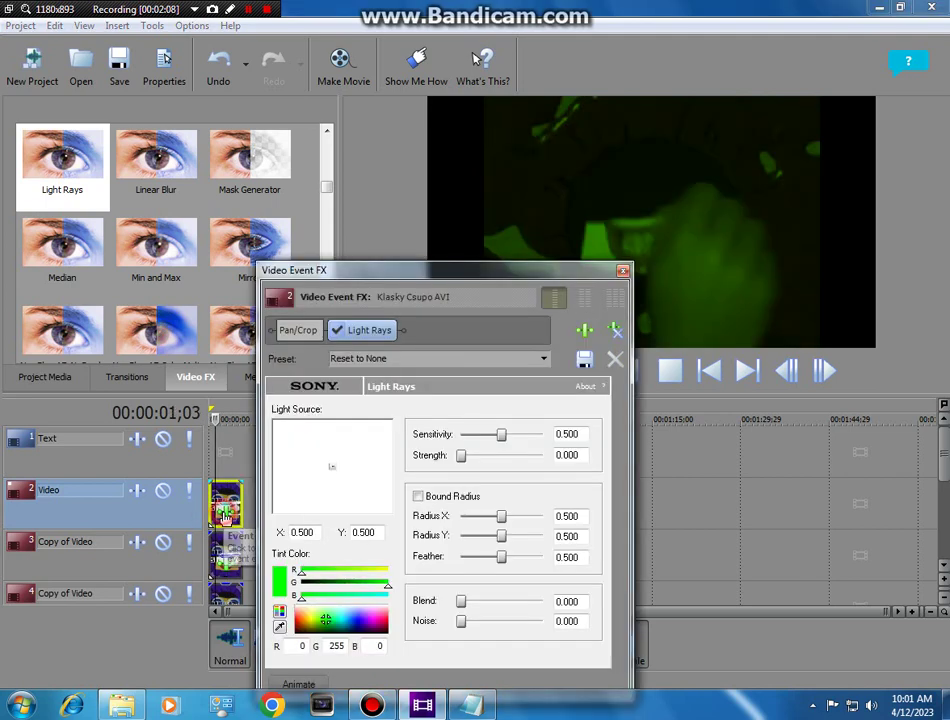
{"action": "left_click_drag", "start_coordinate": [373, 592], "coordinate": [300, 584]}
{"action": "left_click", "coordinate": [390, 595]}
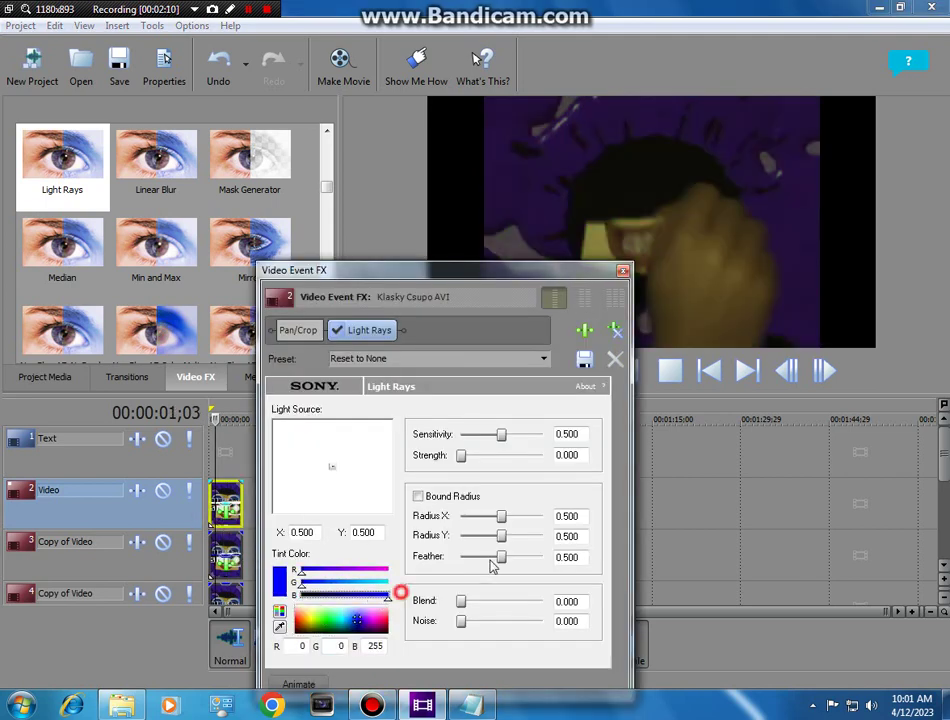
{"action": "left_click", "coordinate": [623, 271]}
{"action": "key", "text": "space"}
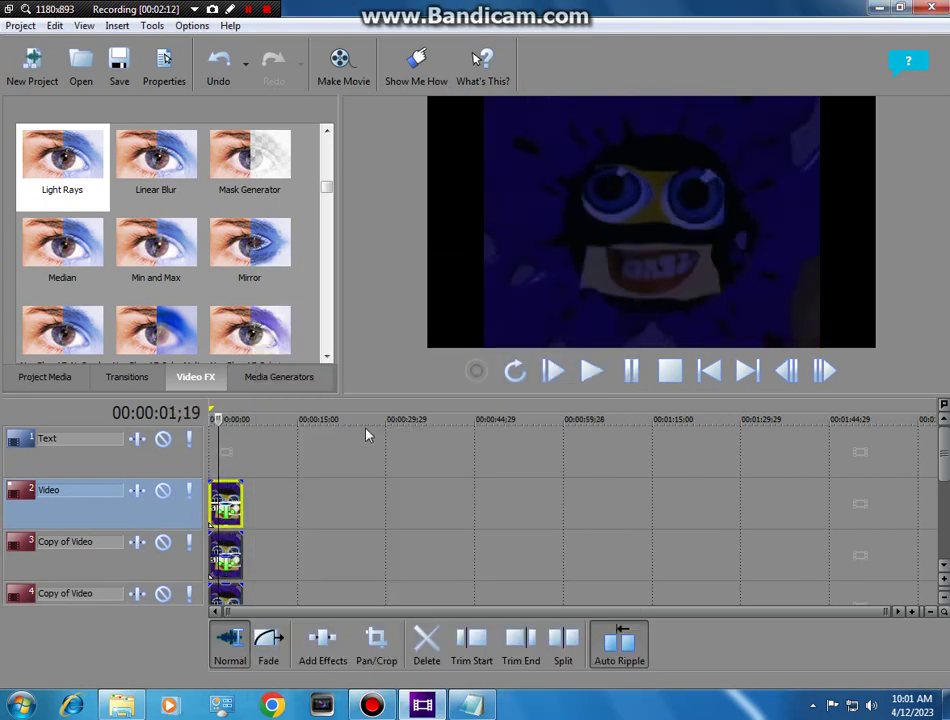
{"action": "left_click_drag", "start_coordinate": [220, 484], "coordinate": [218, 511]}
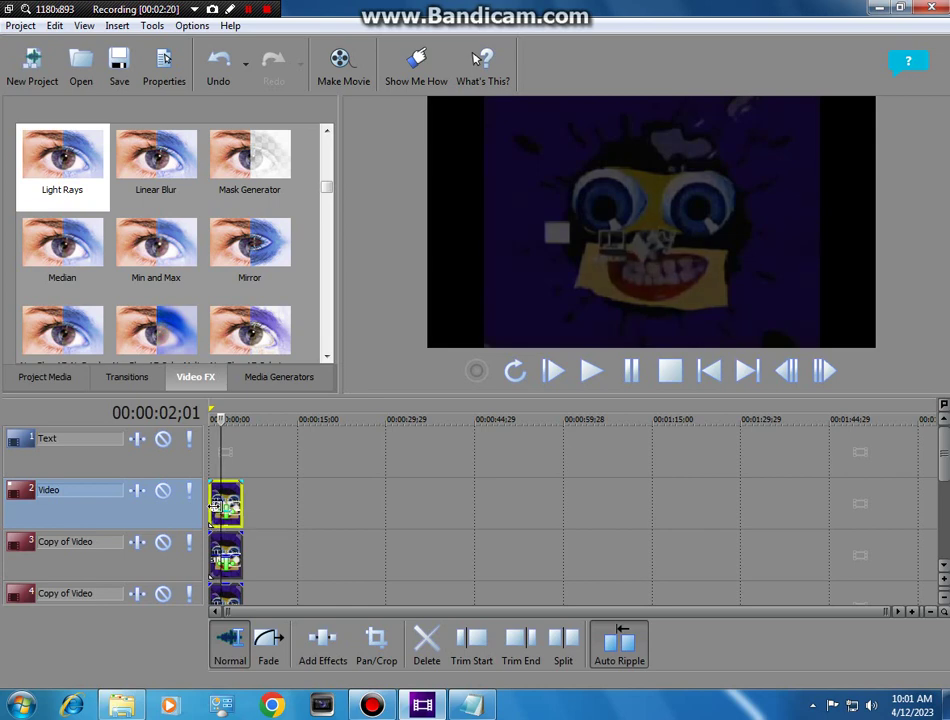
Step: Apply HSL Adjust to the clip on the lowest Copy of Video track and shift its hue with Add to hue
{"action": "left_click", "coordinate": [330, 187]}
{"action": "left_click_drag", "start_coordinate": [330, 187], "coordinate": [330, 178]}
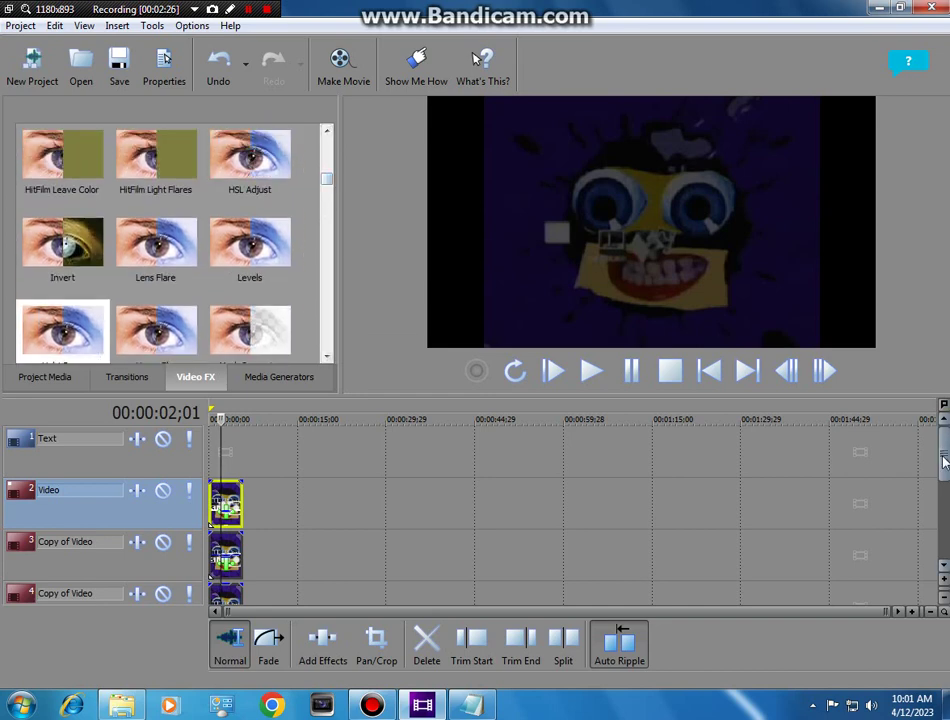
{"action": "mouse_move", "coordinate": [943, 455]}
{"action": "left_mouse_down"}
{"action": "mouse_move", "coordinate": [946, 540]}
{"action": "mouse_move", "coordinate": [946, 465]}
{"action": "left_mouse_up"}
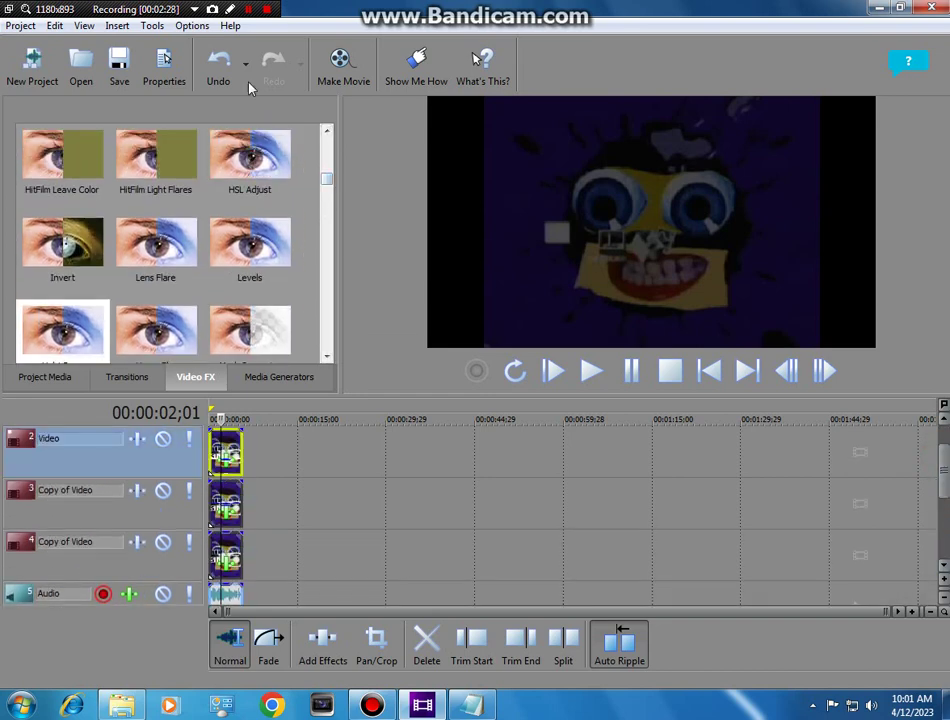
{"action": "left_click_drag", "start_coordinate": [235, 168], "coordinate": [245, 548]}
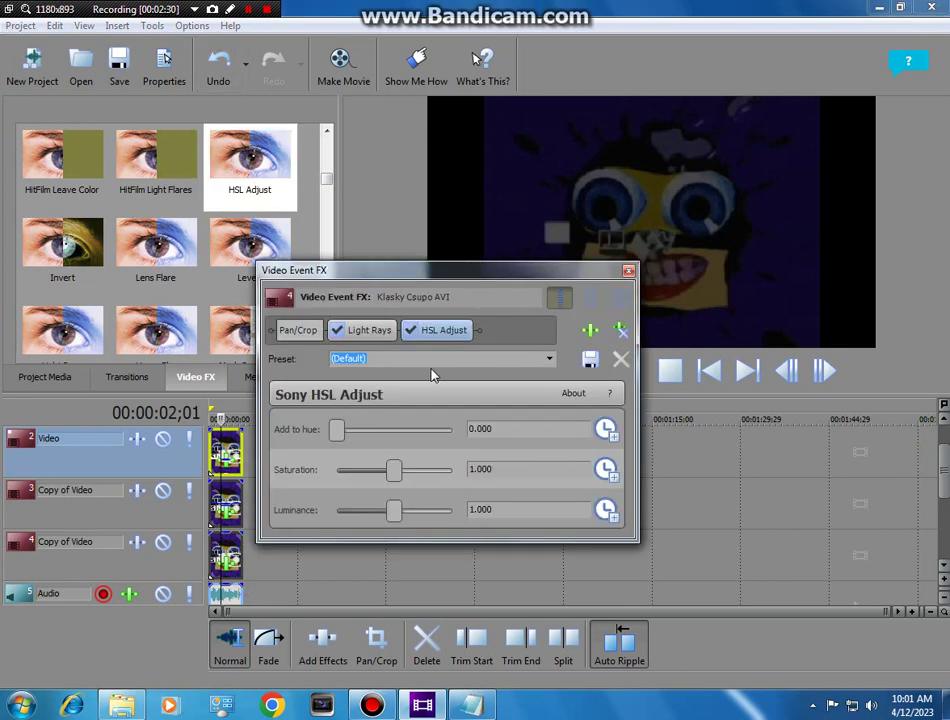
{"action": "left_click", "coordinate": [511, 435]}
{"action": "key", "text": "BackSpace"}
{"action": "key", "text": "Return"}
{"action": "left_click", "coordinate": [494, 222]}
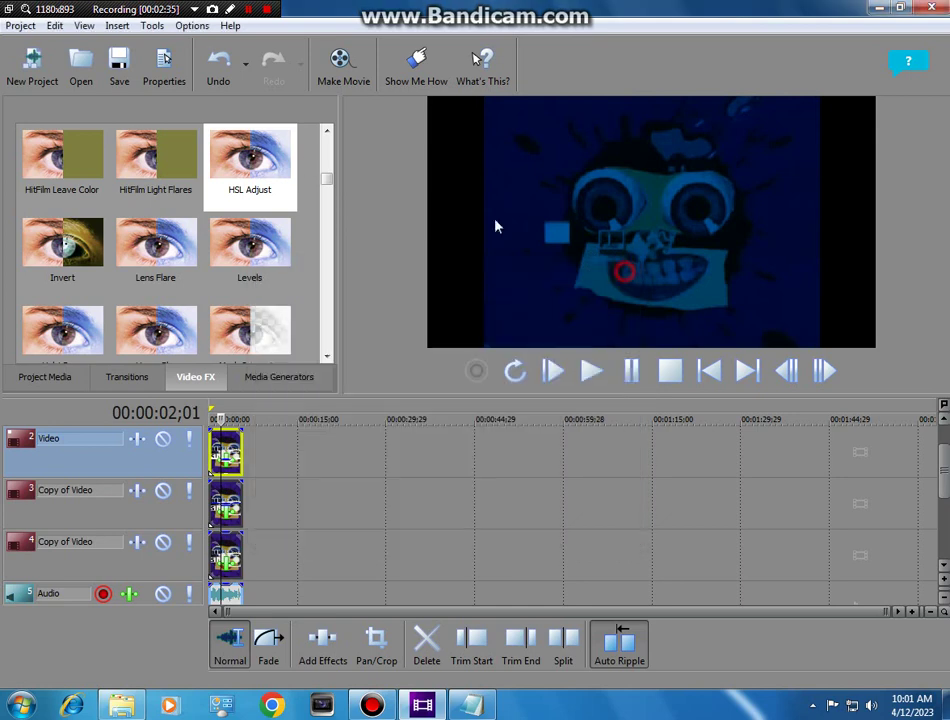
Step: Apply HSL Adjust to the clip on the topmost Video track with Add to hue set to 0.350
{"action": "left_click_drag", "start_coordinate": [250, 160], "coordinate": [240, 455]}
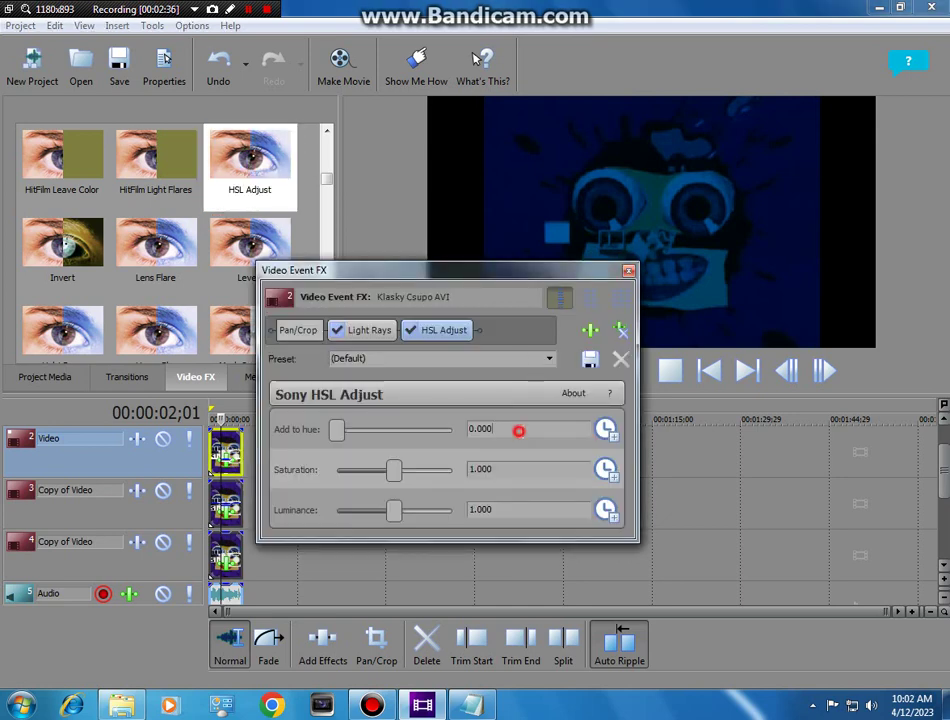
{"action": "key", "text": "BackSpace"}
{"action": "key", "text": "Return"}
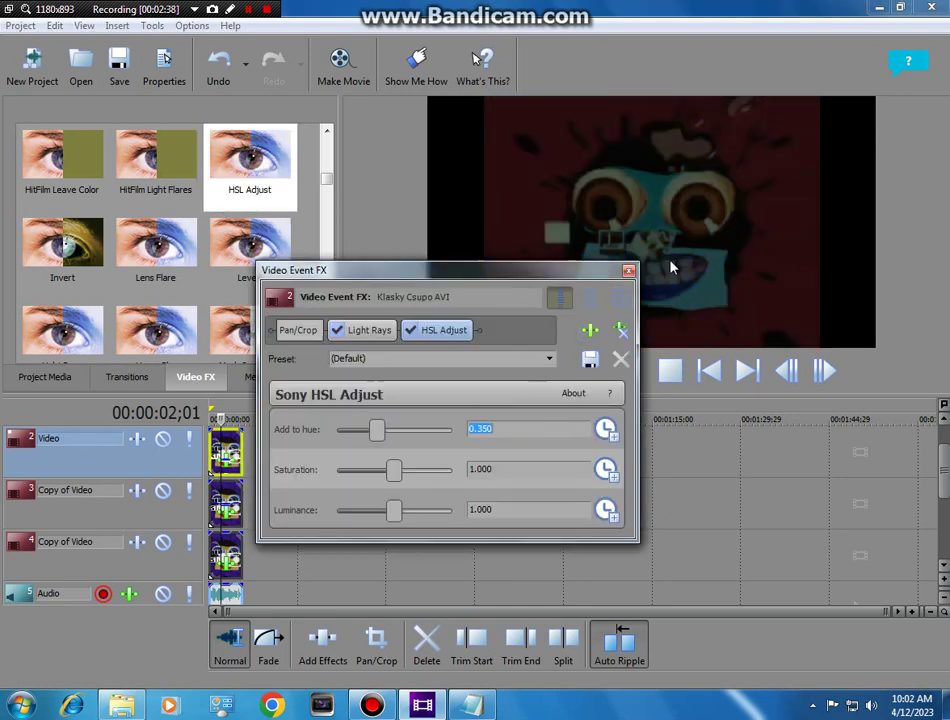
{"action": "left_click", "coordinate": [628, 270]}
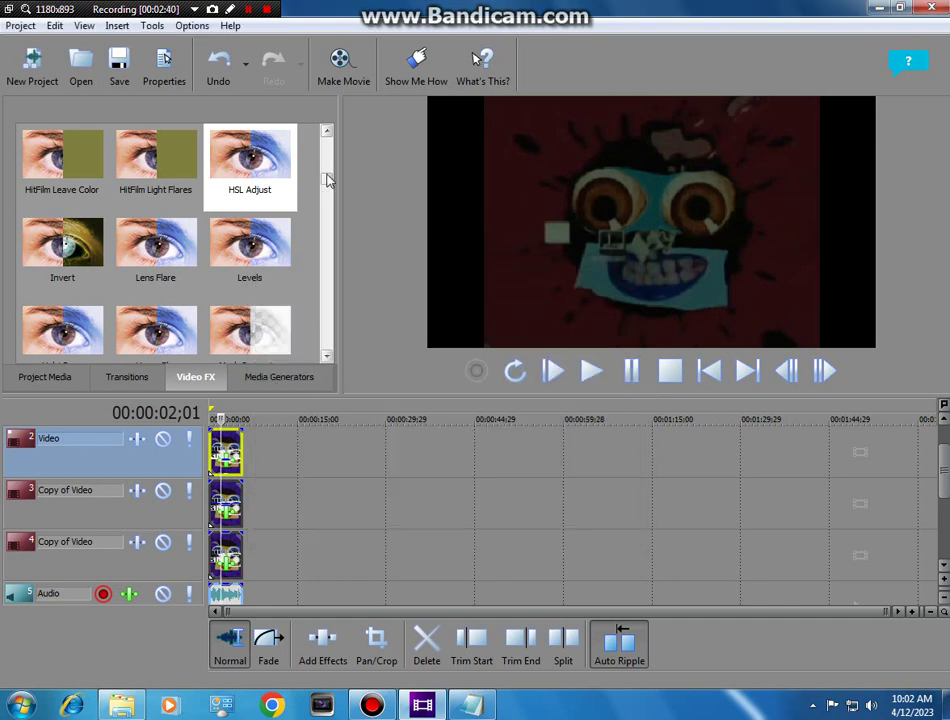
Step: Apply Color Curves to the whole video output and bend the RGB curve steeply upward to brighten the picture
{"action": "left_click_drag", "start_coordinate": [327, 180], "coordinate": [325, 140]}
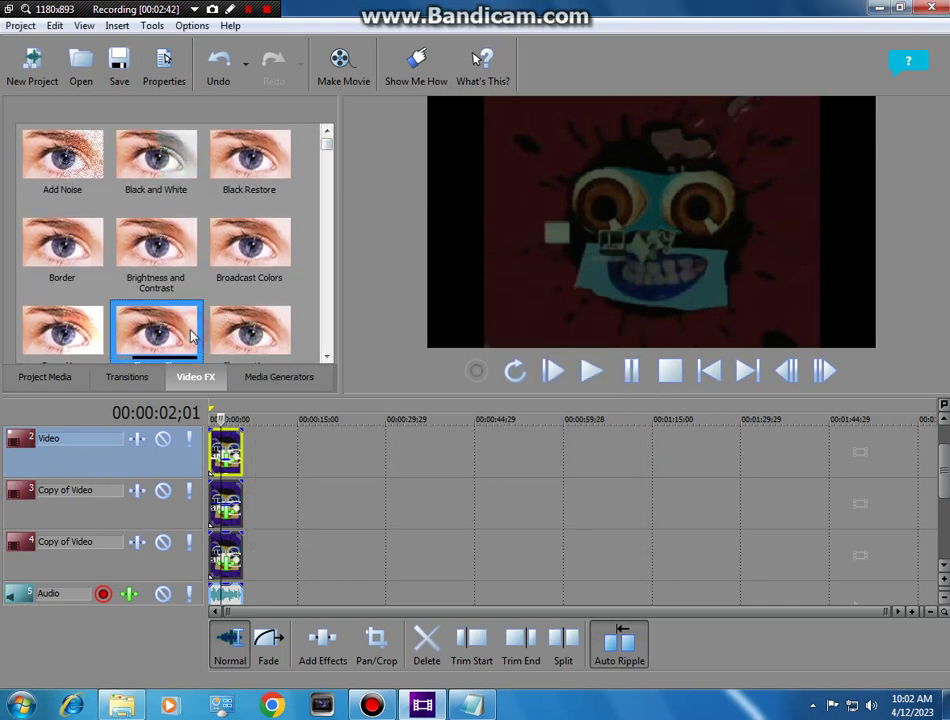
{"action": "left_click", "coordinate": [240, 338]}
{"action": "left_click_drag", "start_coordinate": [326, 145], "coordinate": [327, 152]}
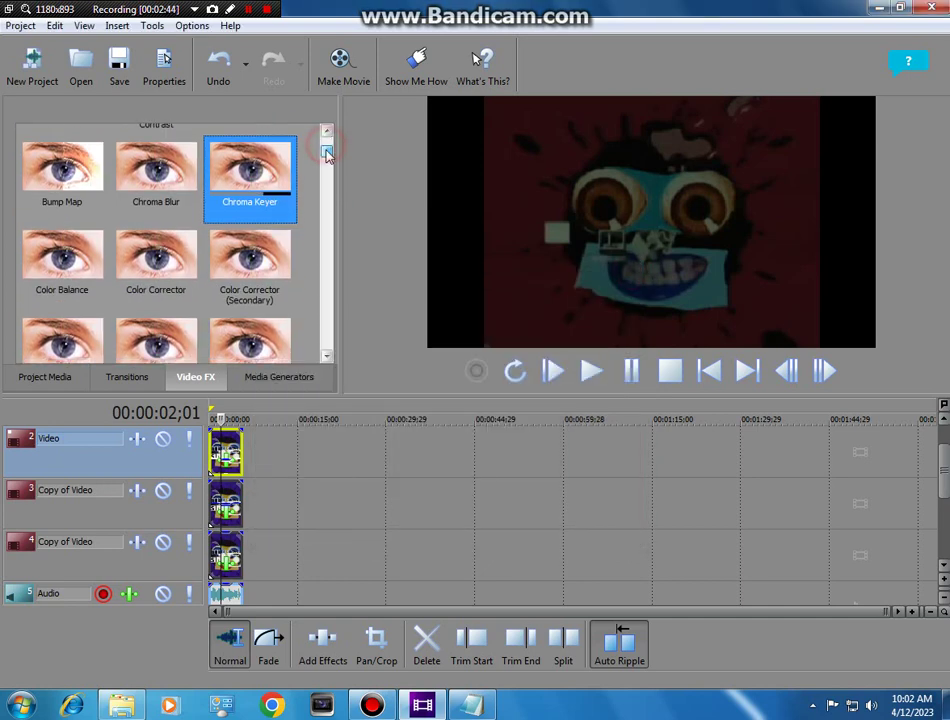
{"action": "scroll", "coordinate": [327, 158], "scroll_direction": "down", "scroll_amount": 3}
{"action": "scroll", "coordinate": [122, 236], "scroll_direction": "up", "scroll_amount": 2}
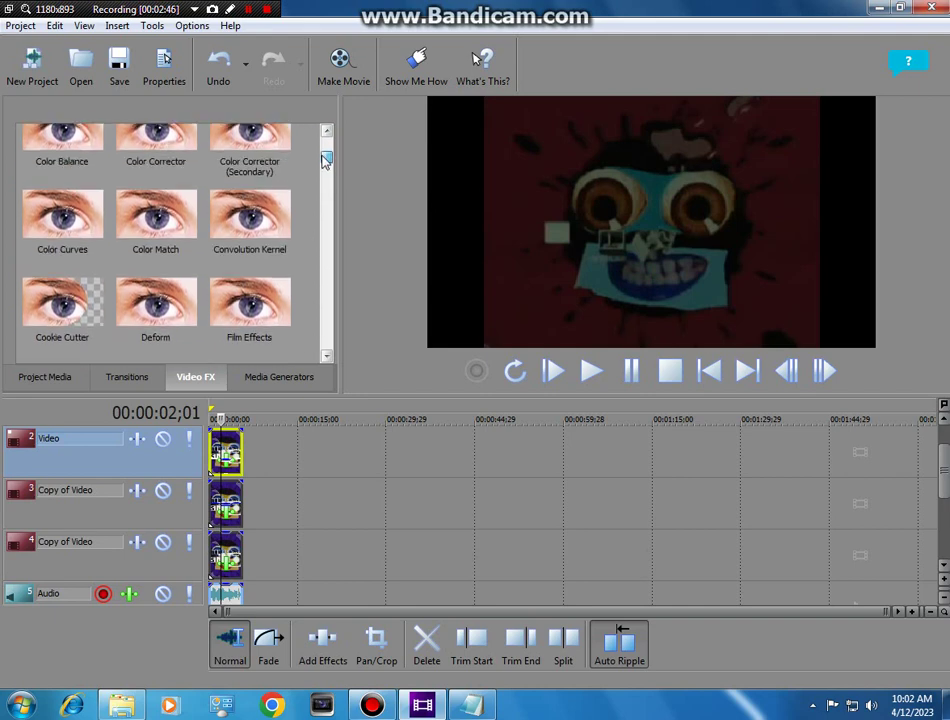
{"action": "left_click_drag", "start_coordinate": [122, 236], "coordinate": [485, 287]}
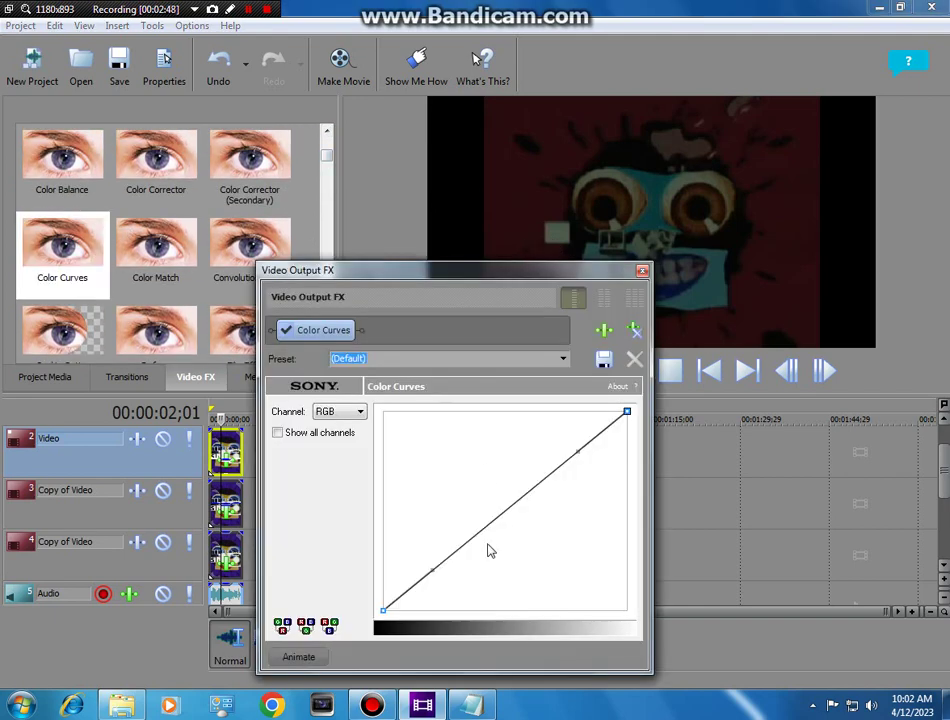
{"action": "left_click_drag", "start_coordinate": [494, 517], "coordinate": [453, 355]}
{"action": "left_click", "coordinate": [642, 272]}
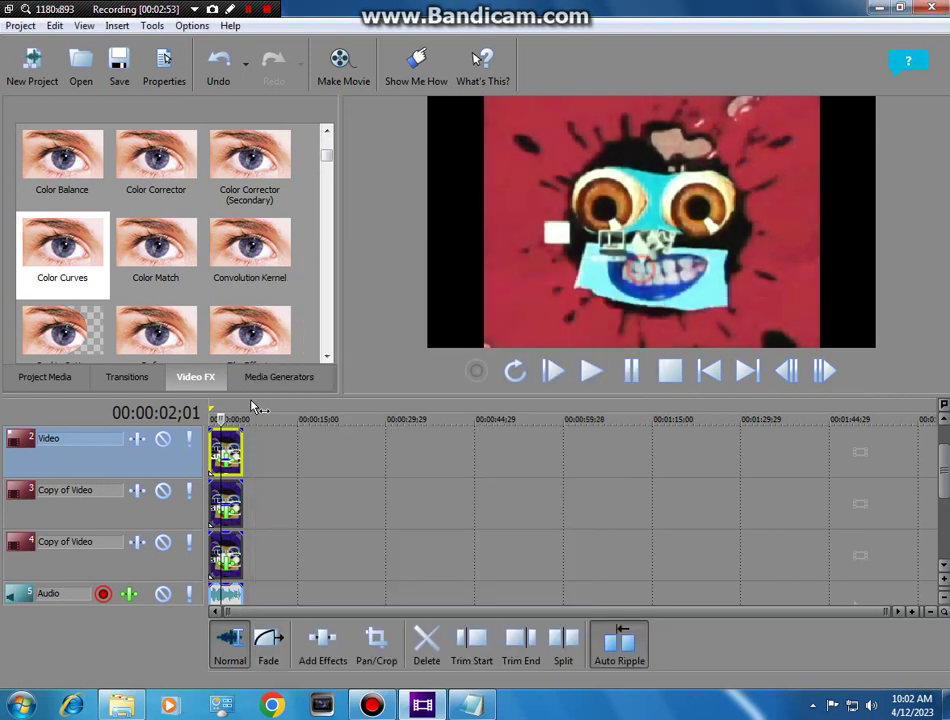
{"action": "left_click", "coordinate": [230, 452]}
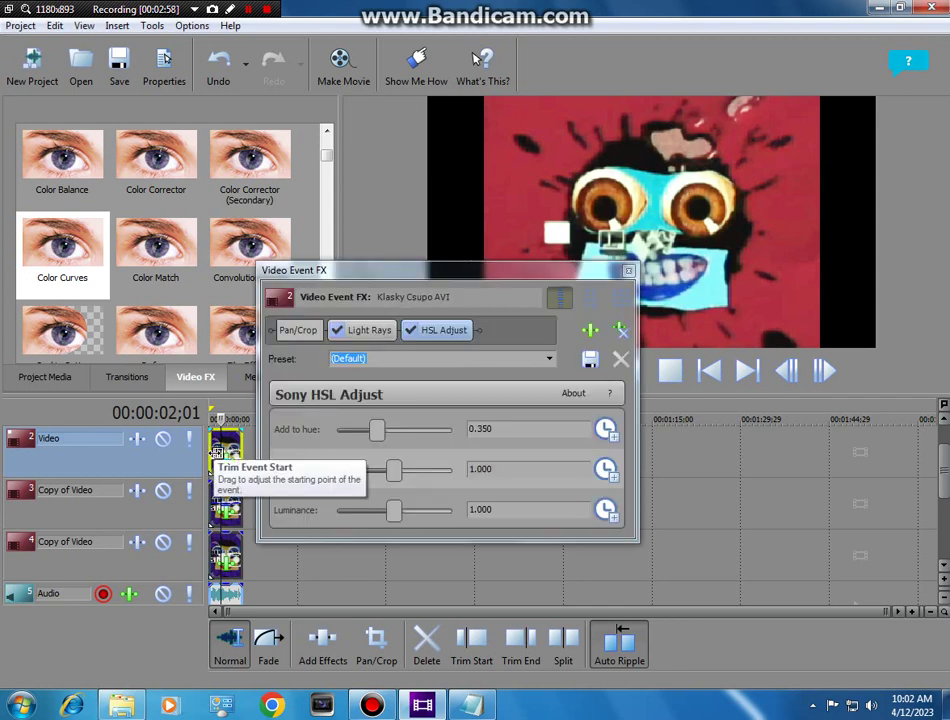
{"action": "left_click", "coordinate": [629, 273]}
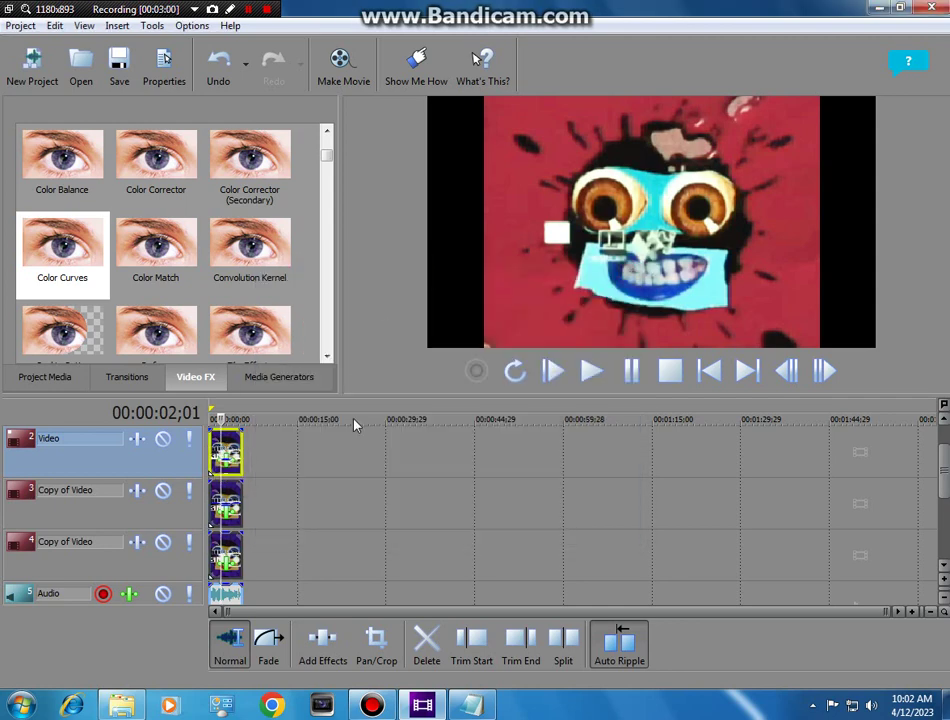
{"action": "left_click_drag", "start_coordinate": [886, 611], "coordinate": [324, 466]}
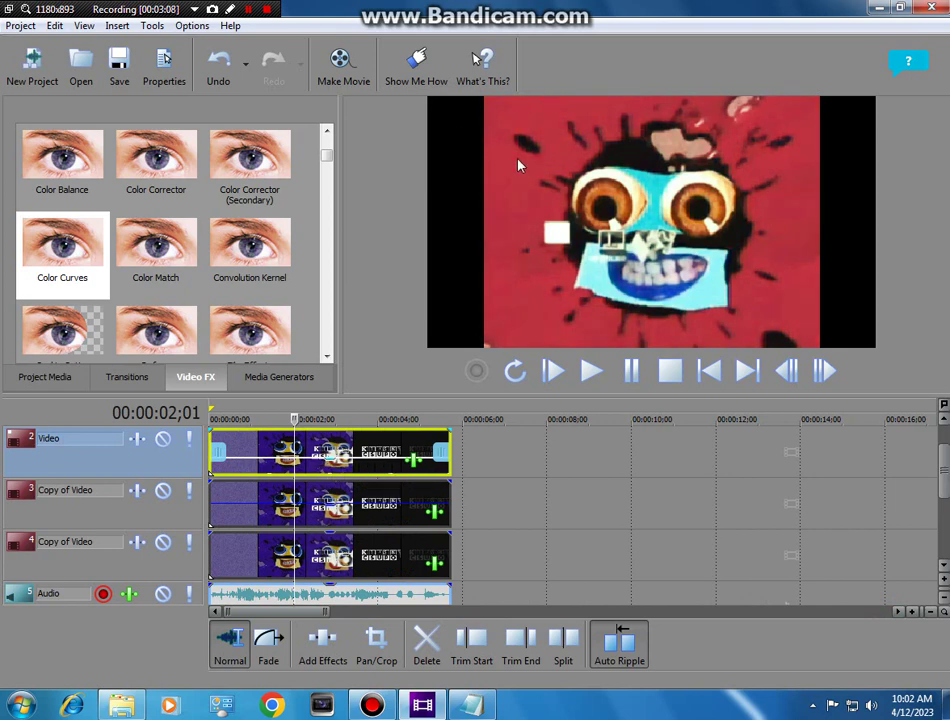
Step: Keep a single Color Curves effect on the video output and fine-tune its RGB curve, flattening the highlight end and shifting the upper point slightly
{"action": "left_click_drag", "start_coordinate": [62, 245], "coordinate": [480, 287]}
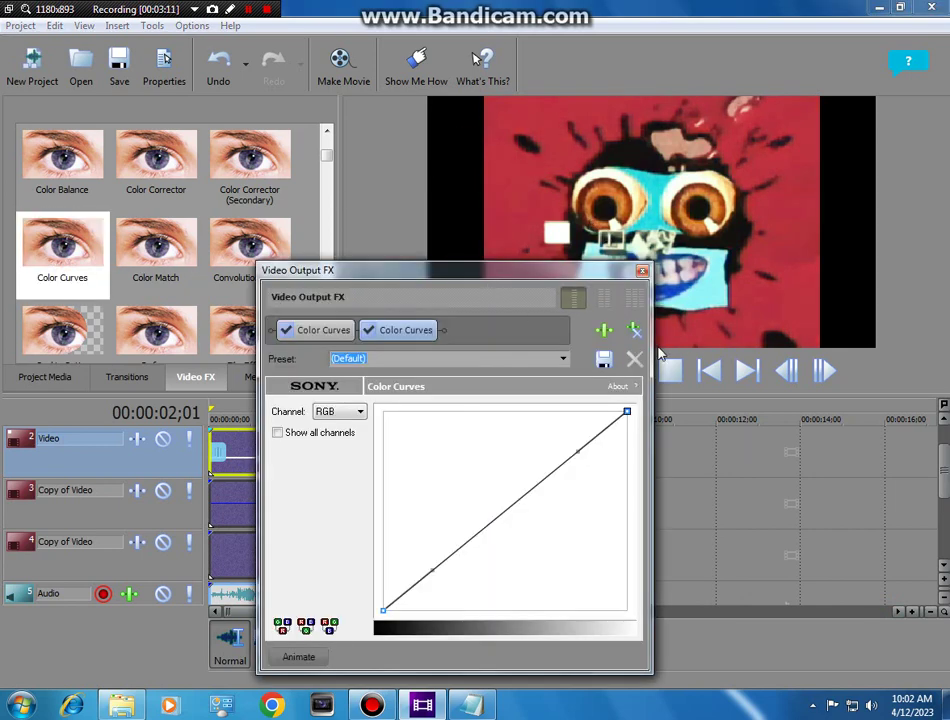
{"action": "left_click", "coordinate": [634, 330]}
{"action": "left_click_drag", "start_coordinate": [458, 409], "coordinate": [467, 354]}
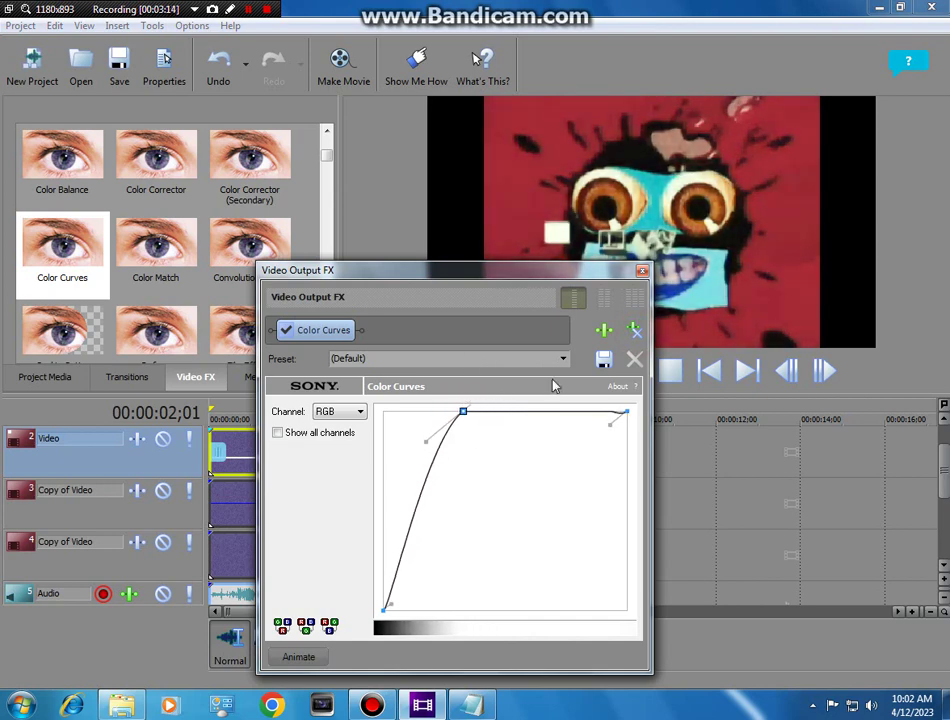
{"action": "left_click", "coordinate": [611, 423]}
{"action": "left_click_drag", "start_coordinate": [463, 411], "coordinate": [469, 378]}
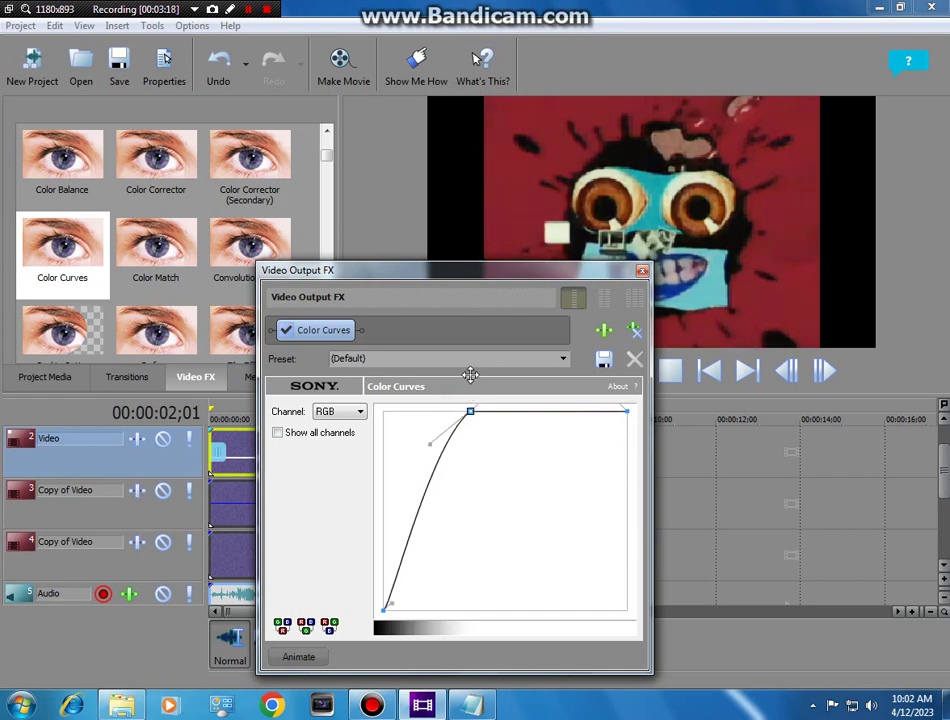
Step: Save the output Color Curves settings as a preset named "RGBA to BGRA" and close the effect window
{"action": "left_click", "coordinate": [457, 355]}
{"action": "type", "text": "RGB to BGRA"}
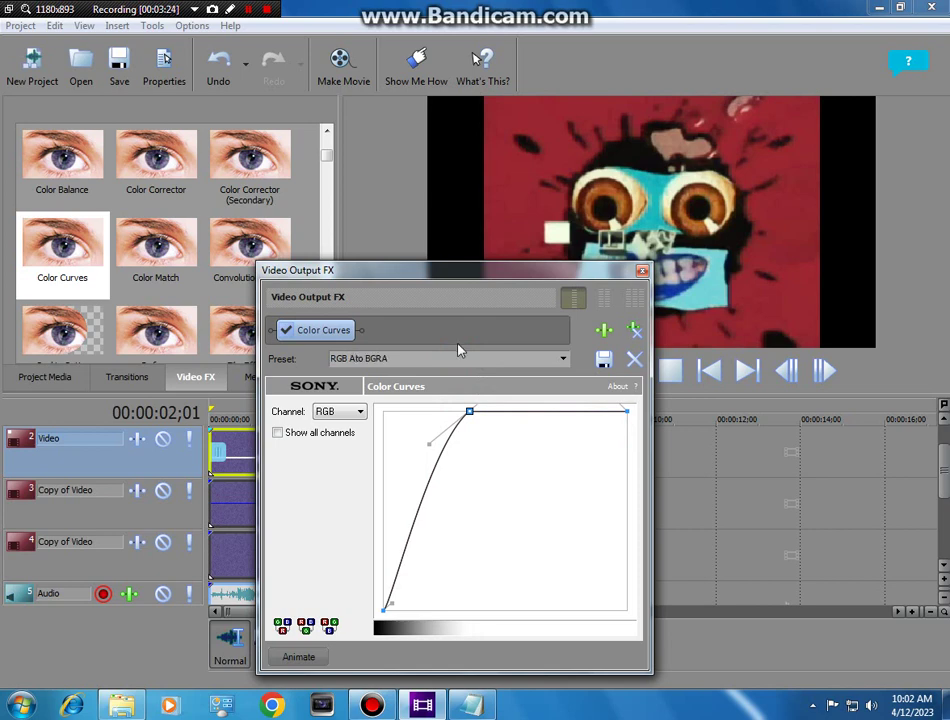
{"action": "left_click", "coordinate": [603, 360]}
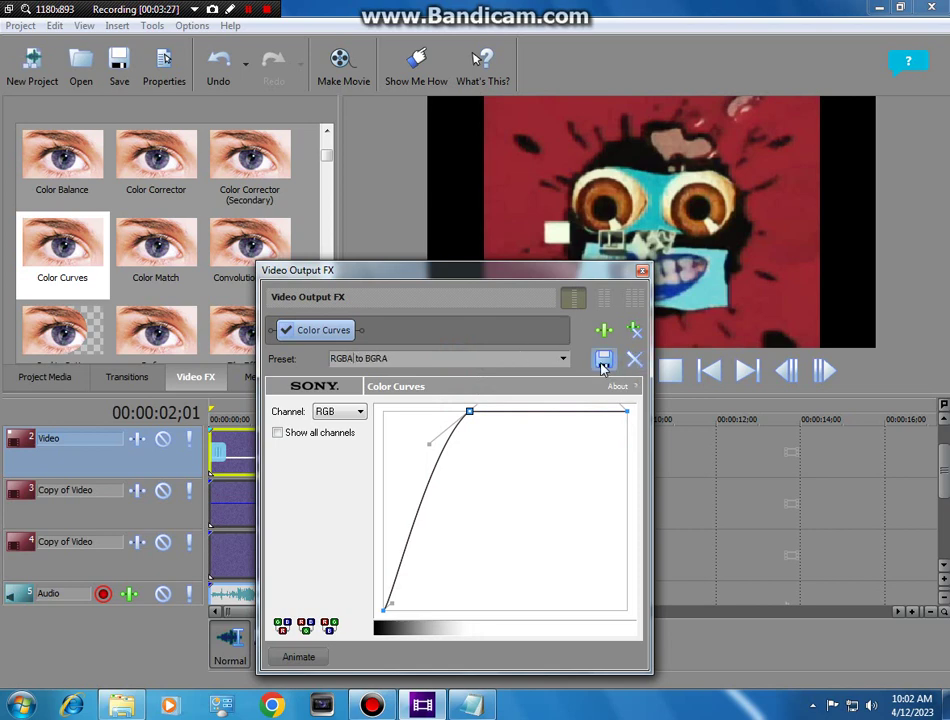
{"action": "left_click", "coordinate": [641, 270]}
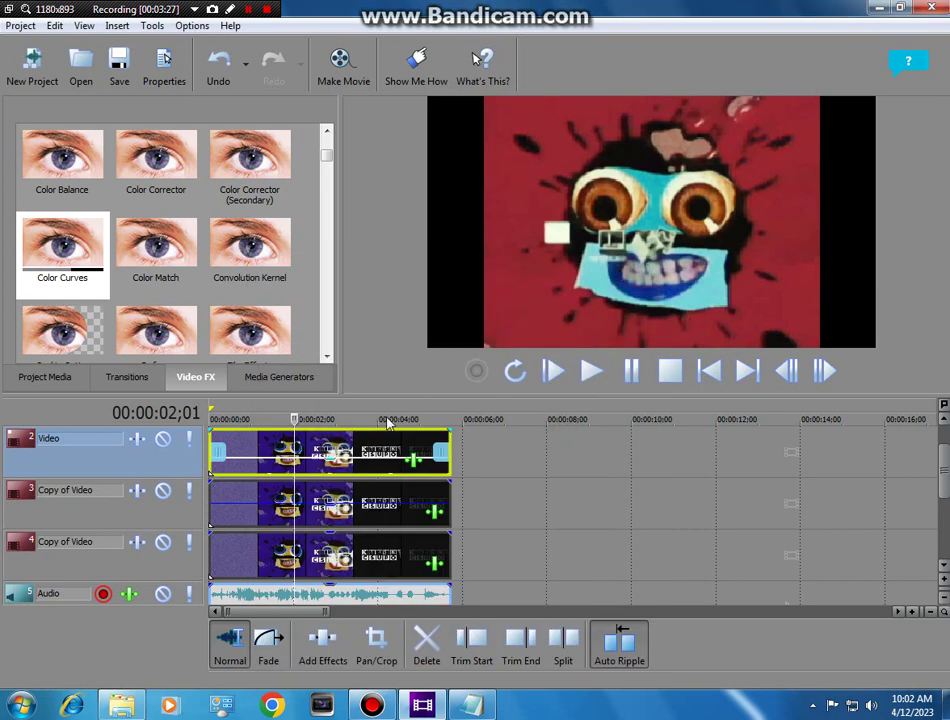
{"action": "left_click", "coordinate": [313, 490]}
{"action": "left_click", "coordinate": [306, 500]}
{"action": "left_click", "coordinate": [298, 515]}
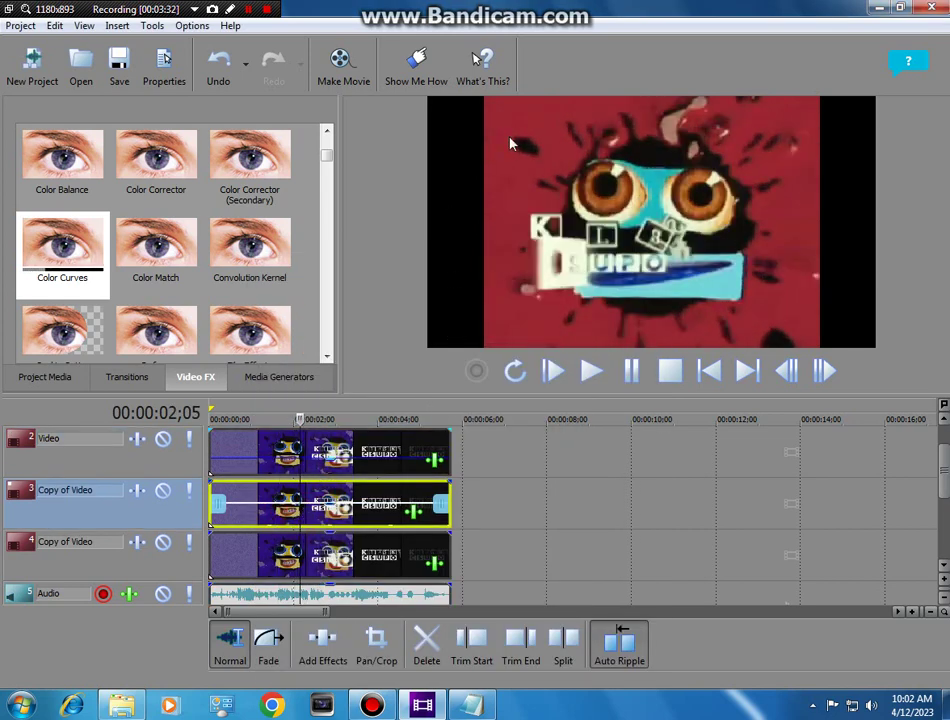
{"action": "left_click", "coordinate": [345, 60]}
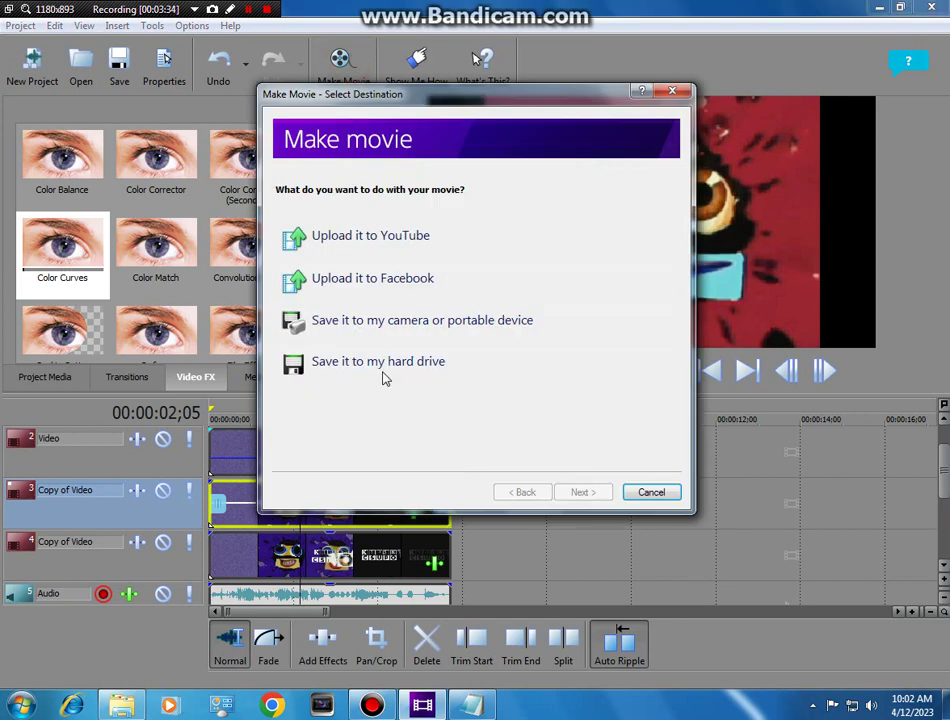
{"action": "left_click", "coordinate": [380, 364]}
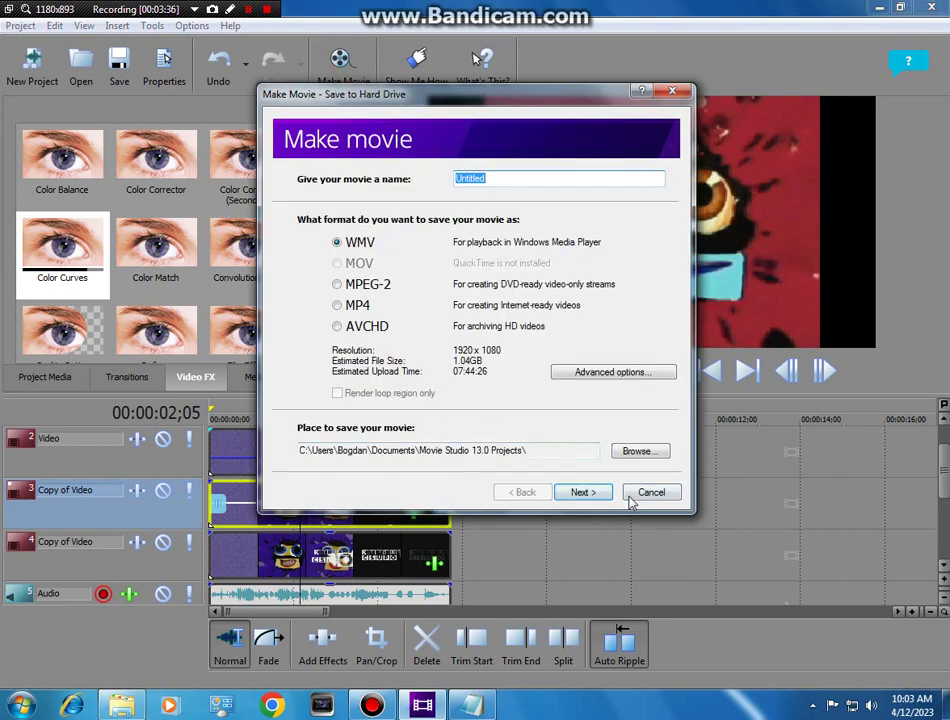
{"action": "left_click", "coordinate": [649, 493]}
Step: Play the movie from the start, pause it, and inspect the color-swapped result at several frames
{"action": "left_click", "coordinate": [709, 371]}
{"action": "left_click", "coordinate": [597, 371]}
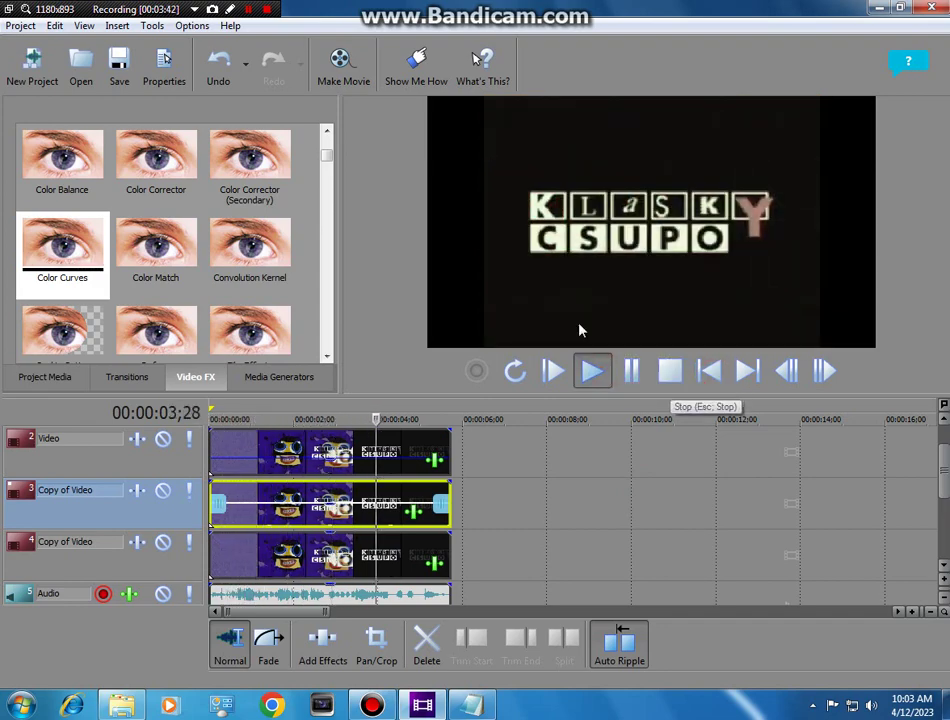
{"action": "left_click", "coordinate": [636, 370]}
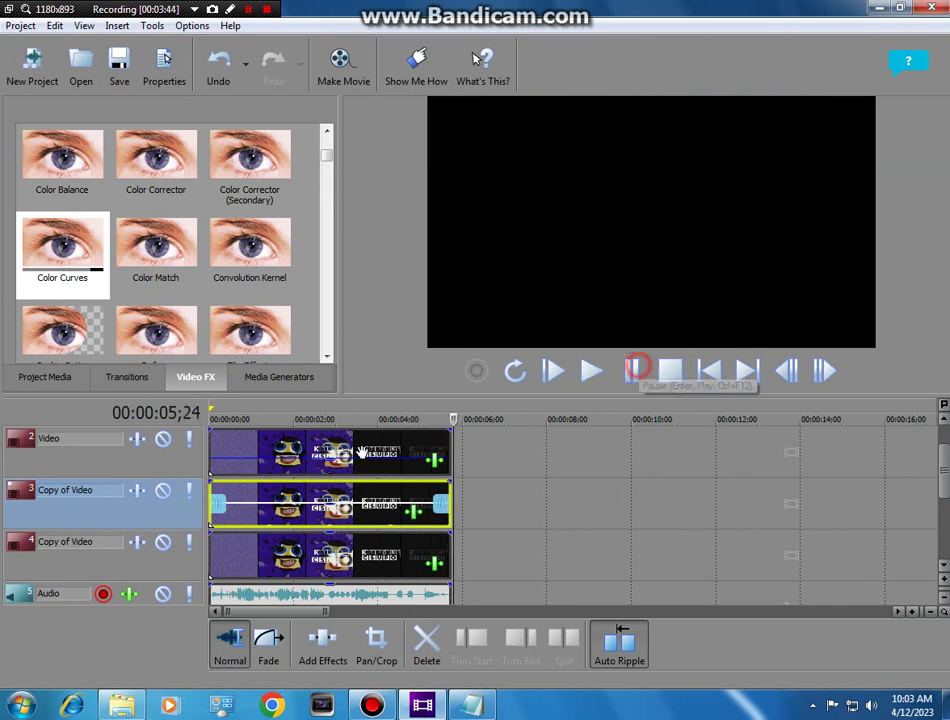
{"action": "left_click", "coordinate": [329, 455]}
{"action": "left_click", "coordinate": [312, 466]}
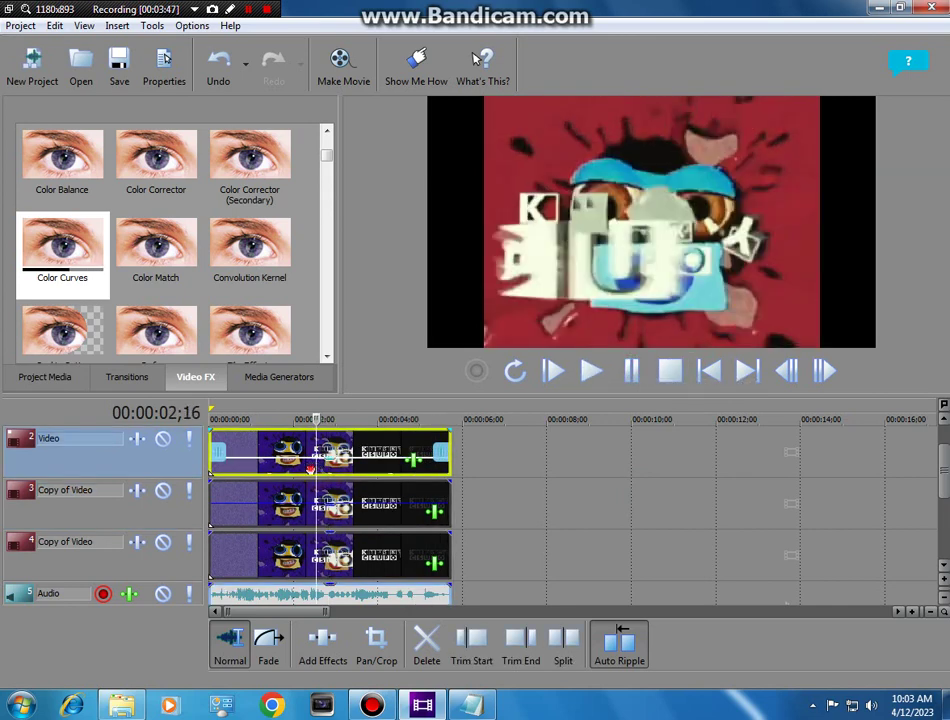
{"action": "left_click", "coordinate": [313, 466]}
{"action": "left_click", "coordinate": [289, 555]}
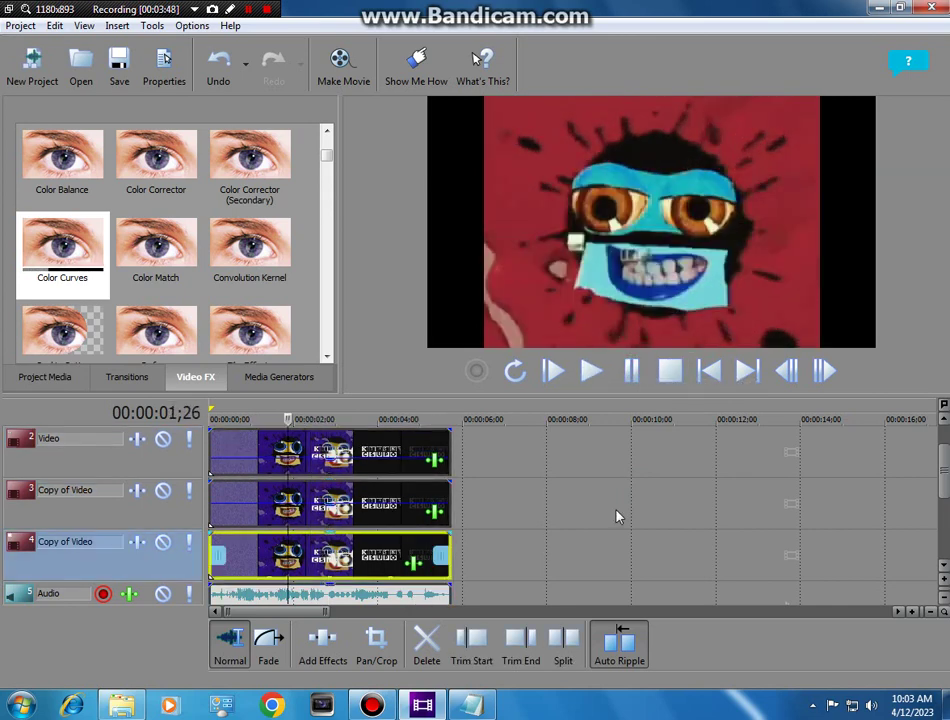
{"action": "left_click", "coordinate": [786, 371]}
Step: Switch to Notepad and write "And that's how I made RGB to BGR without Channel Blend on Sony Movie Studio 13.0"
{"action": "left_click", "coordinate": [471, 705]}
{"action": "left_click", "coordinate": [497, 368]}
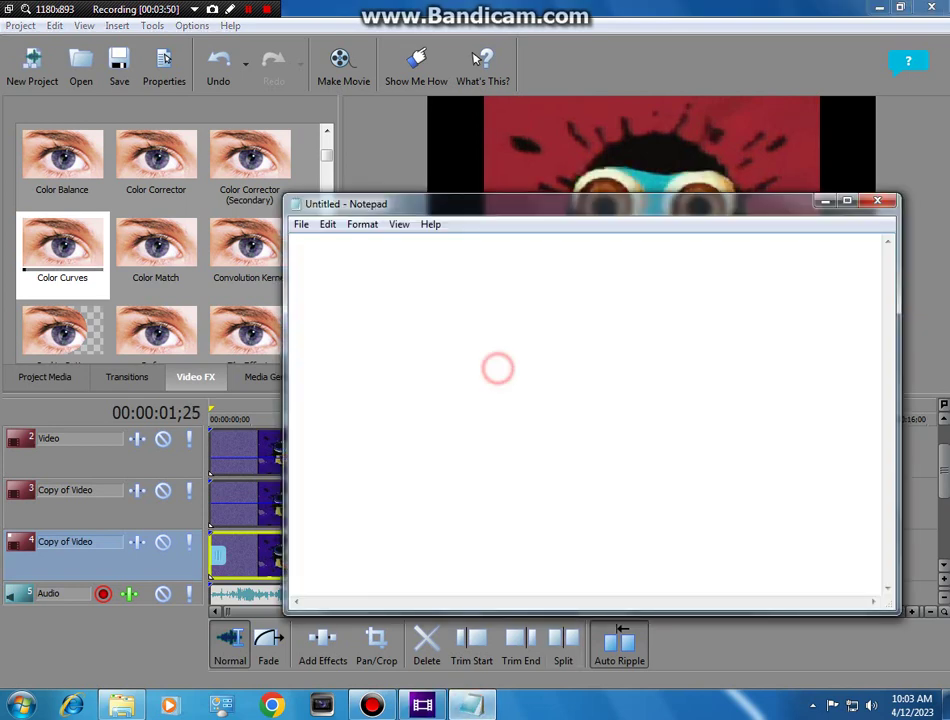
{"action": "type", "text": "aND"}
{"action": "key", "text": "BackSpace"}
{"action": "key", "text": "BackSpace"}
{"action": "key", "text": "BackSpace"}
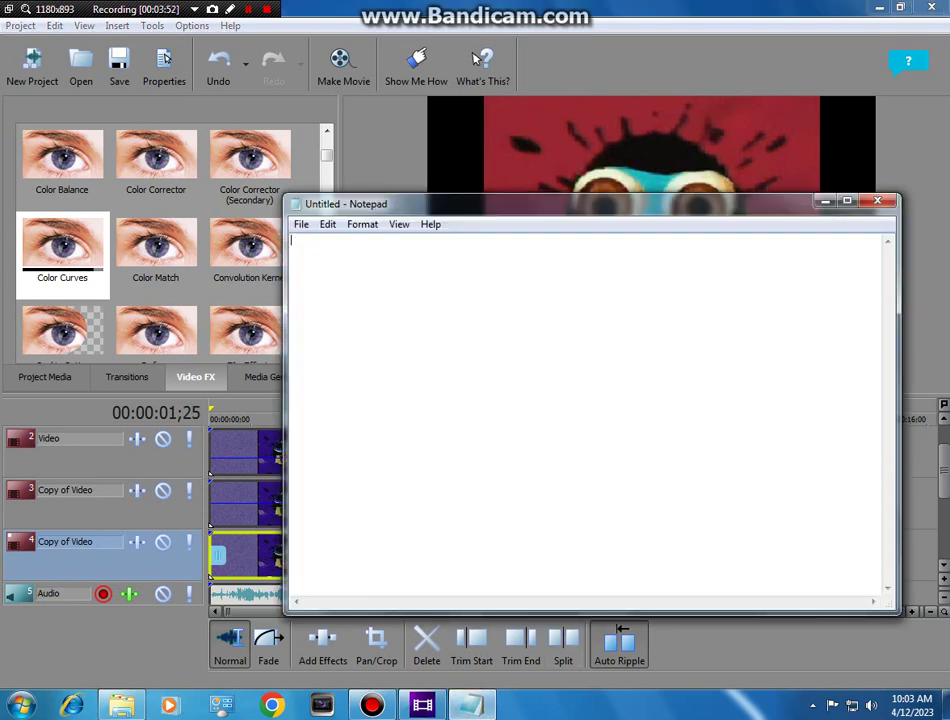
{"action": "key", "text": "Caps_Lock"}
{"action": "type", "text": "And that's "}
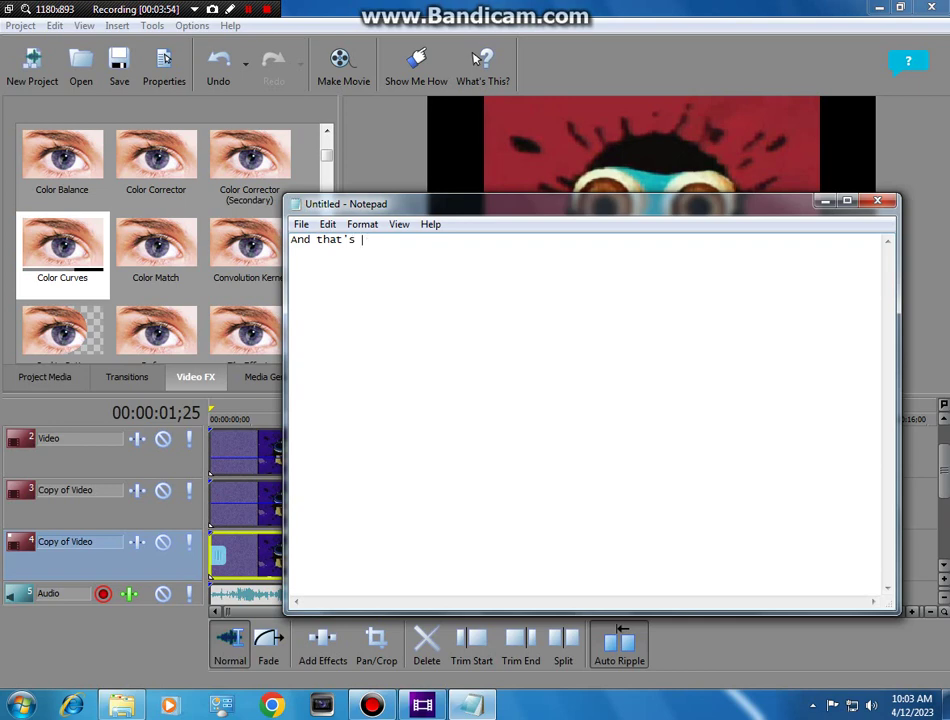
{"action": "type", "text": "how I made RG"}
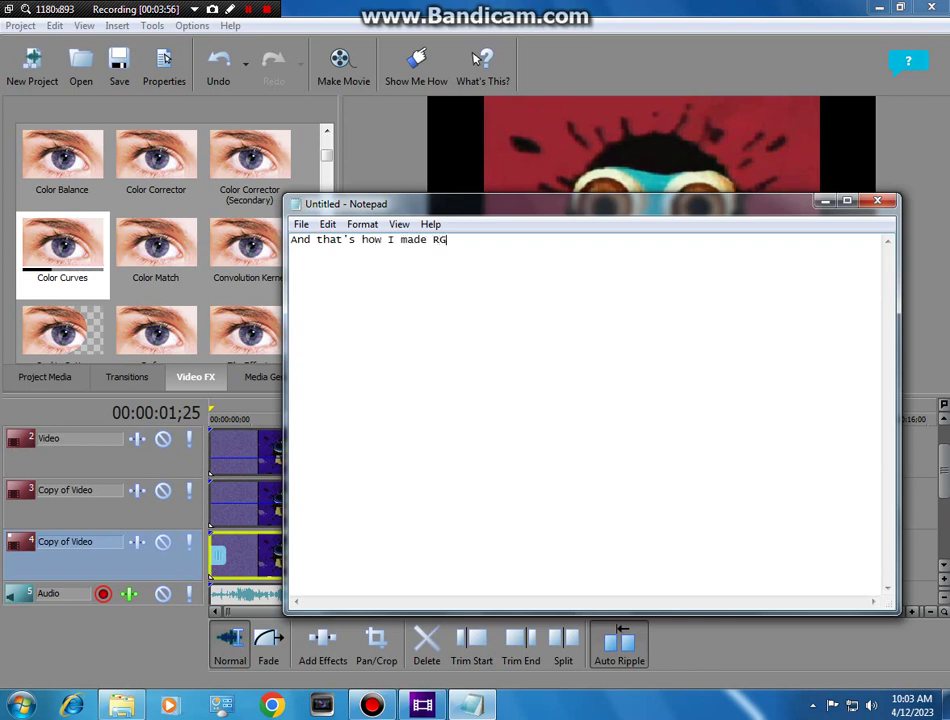
{"action": "type", "text": "B to BGR wi"}
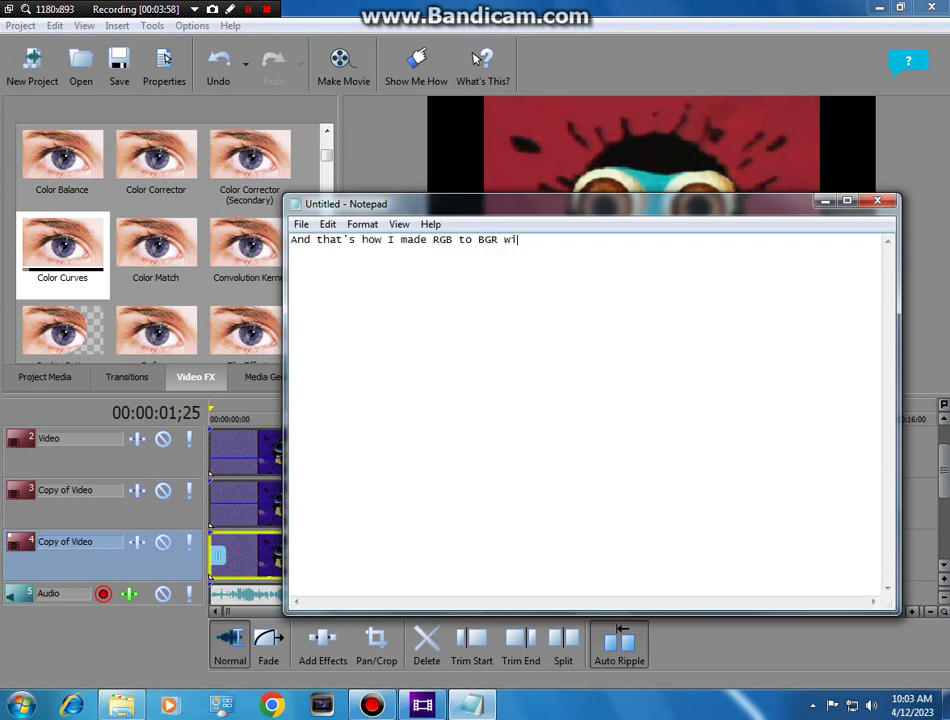
{"action": "type", "text": "thout Channel"}
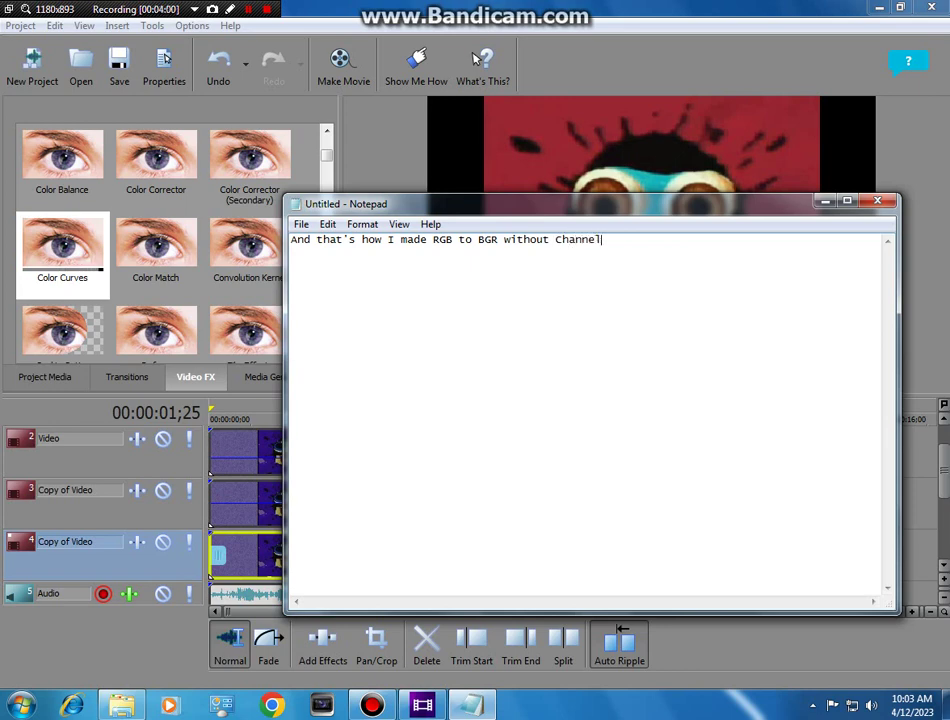
{"action": "type", "text": " Blend on So"}
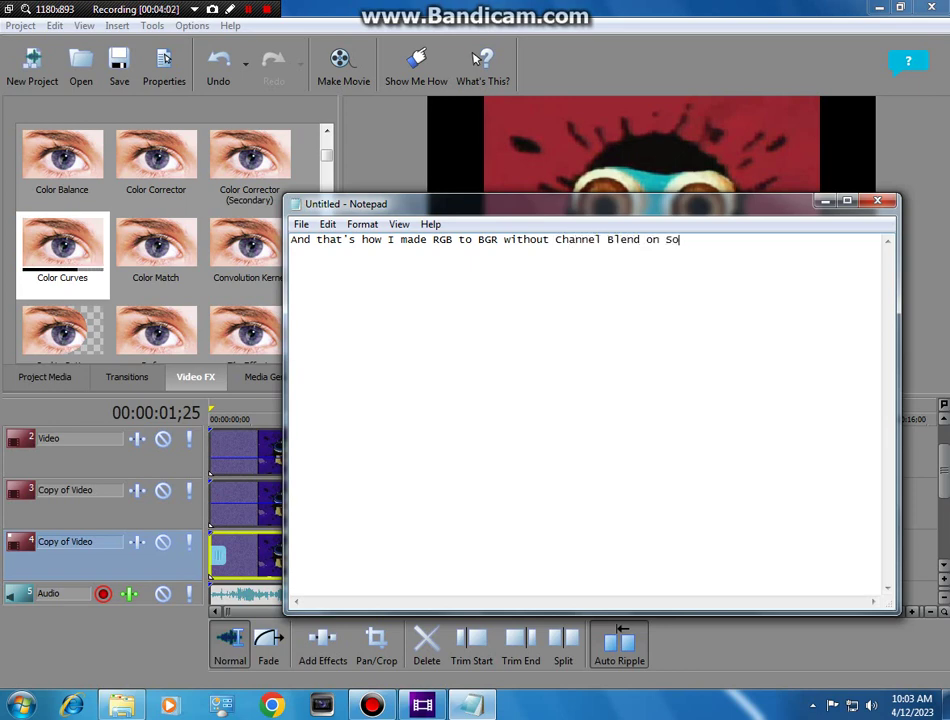
{"action": "type", "text": "ny Movie Stu"}
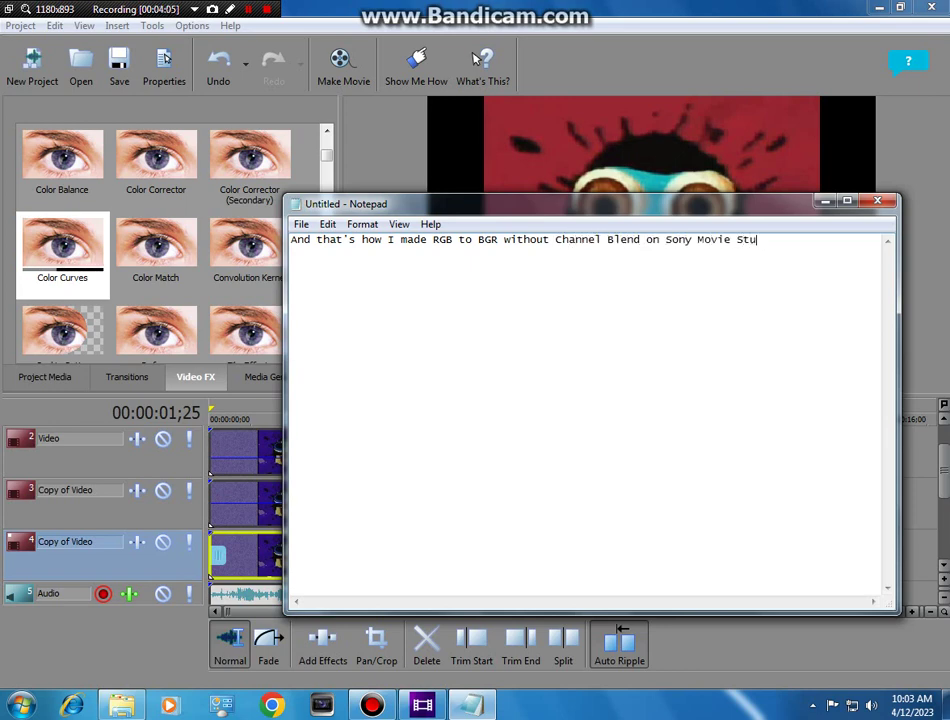
{"action": "type", "text": "dio 13."}
{"action": "key", "text": "BackSpace"}
{"action": "key", "text": "BackSpace"}
{"action": "key", "text": "BackSpace"}
{"action": "key", "text": "BackSpace"}
{"action": "key", "text": "BackSpace"}
{"action": "key", "text": "BackSpace"}
{"action": "key", "text": "BackSpace"}
{"action": "type", "text": "io 13.0"}
Step: Replace the Notepad text with "Thank you guys for watching! Don't forget to like, share, subscribe,"
{"action": "left_click_drag", "start_coordinate": [291, 240], "coordinate": [810, 240]}
{"action": "key", "text": "BackSpace"}
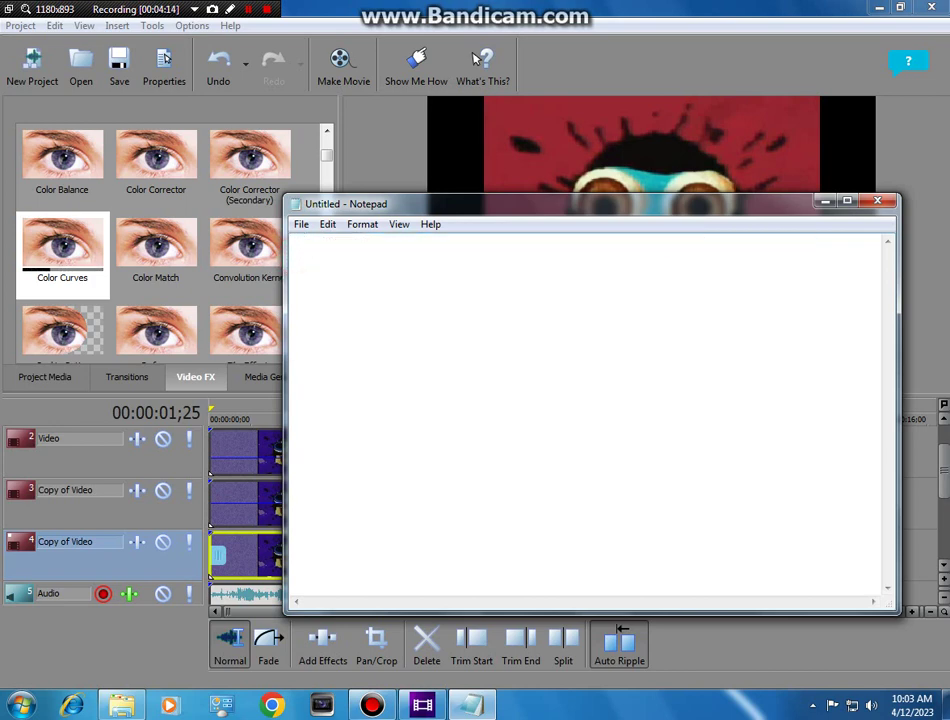
{"action": "type", "text": "Thank you g"}
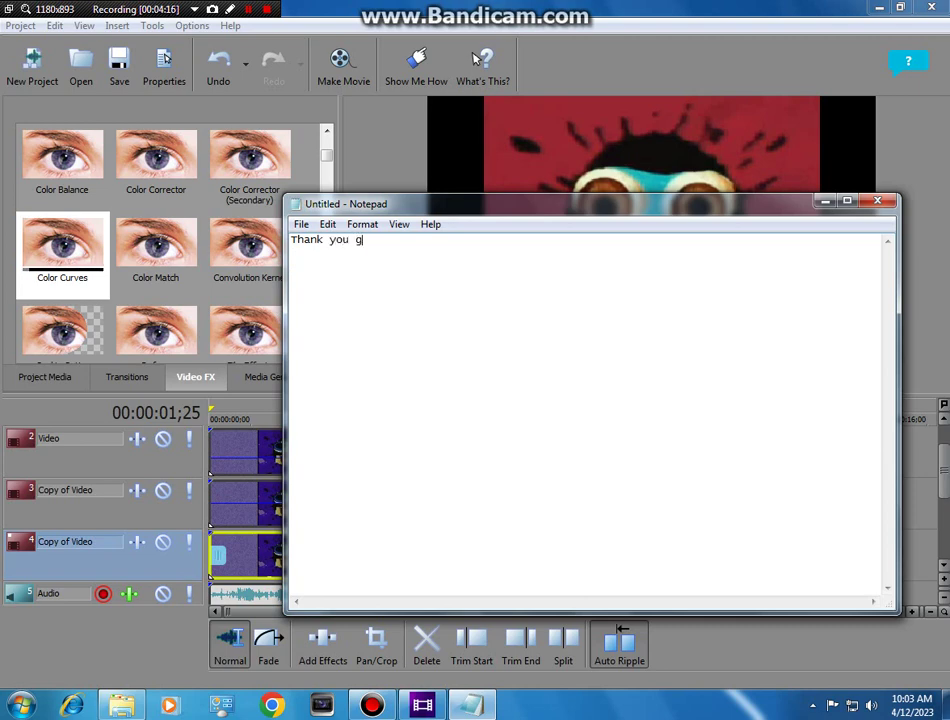
{"action": "type", "text": "uys for watching"}
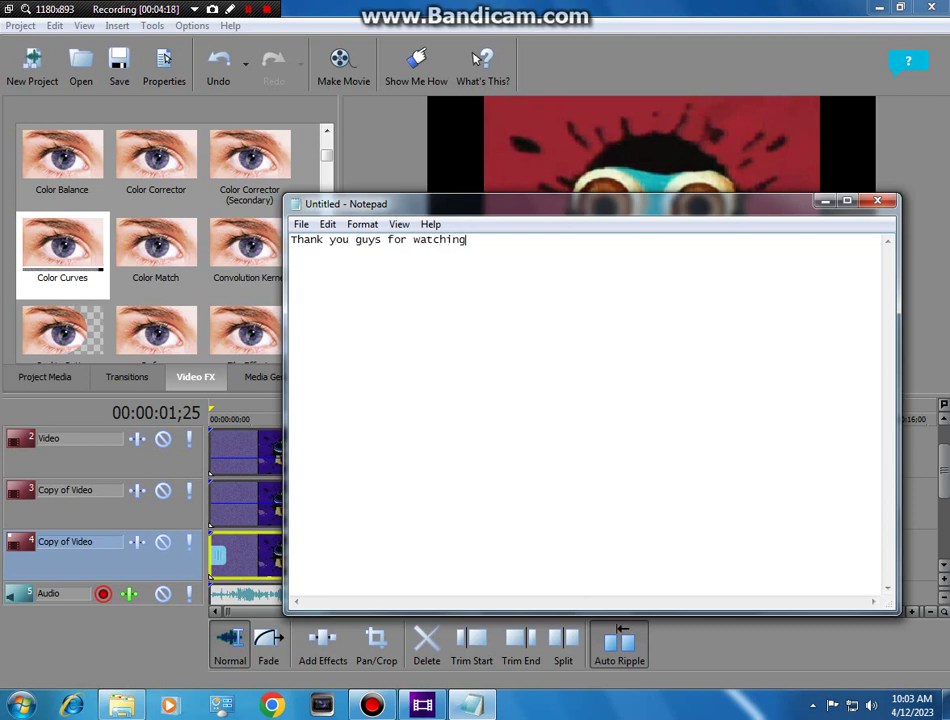
{"action": "type", "text": "! Don't for"}
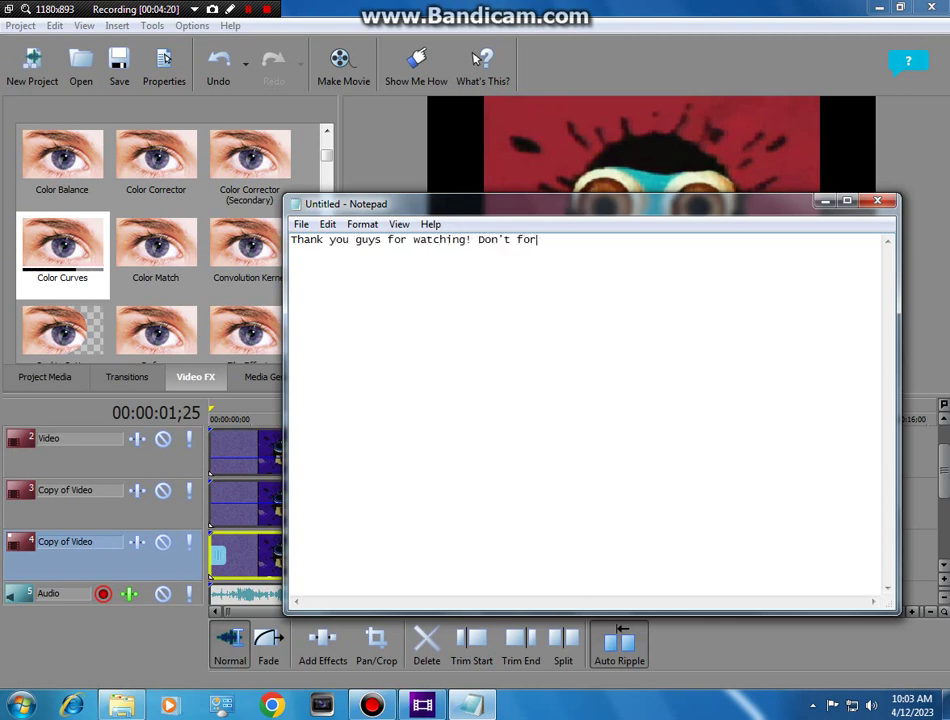
{"action": "type", "text": "get to lik"}
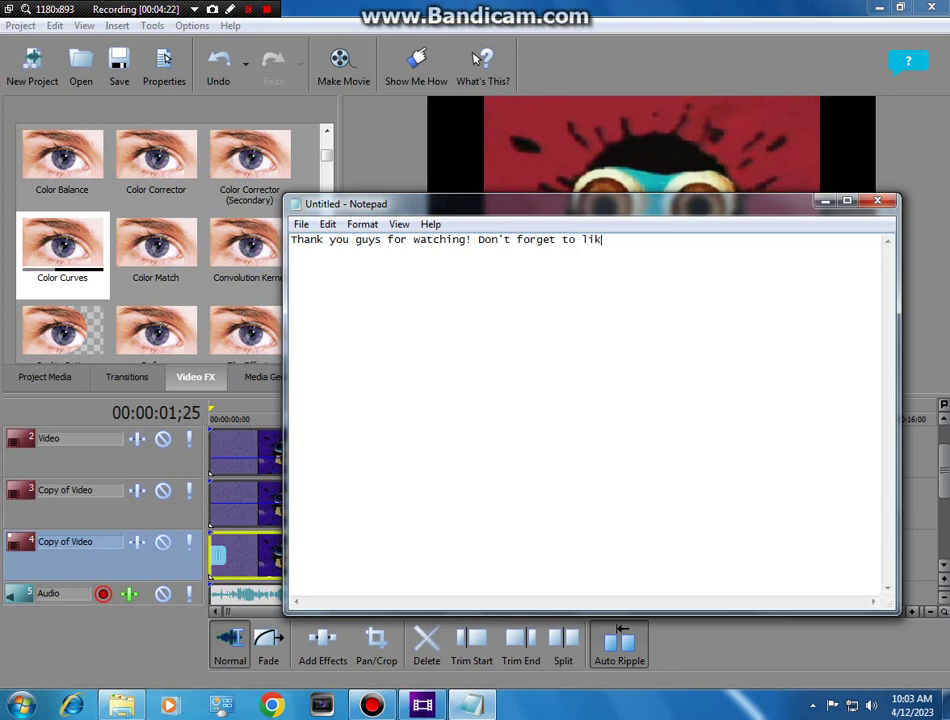
{"action": "type", "text": "e, share, subscribe"}
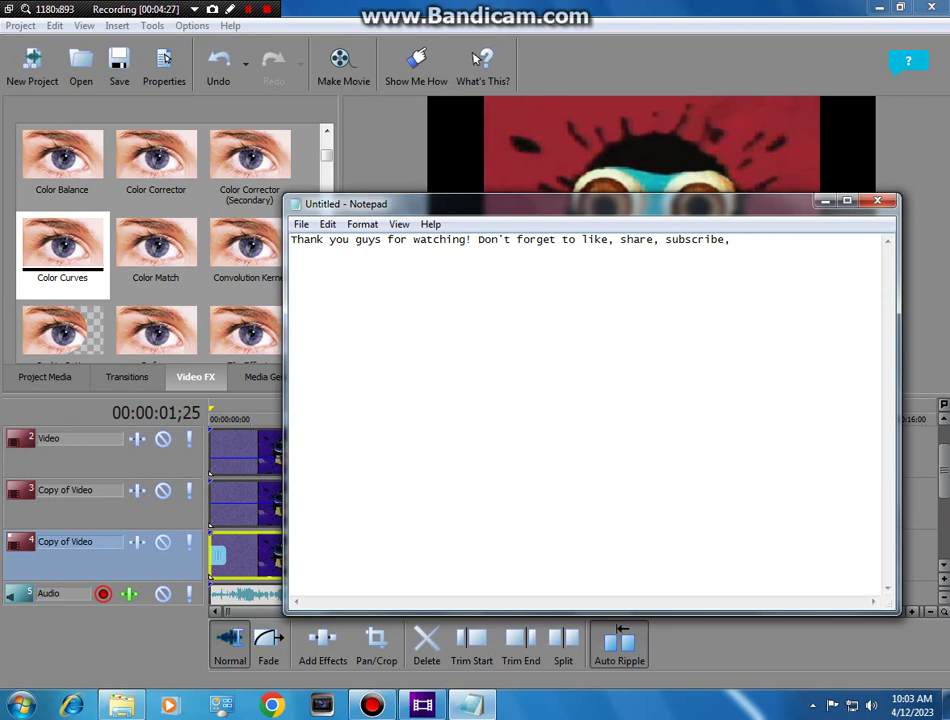
{"action": "type", "text": ", comment down below"}
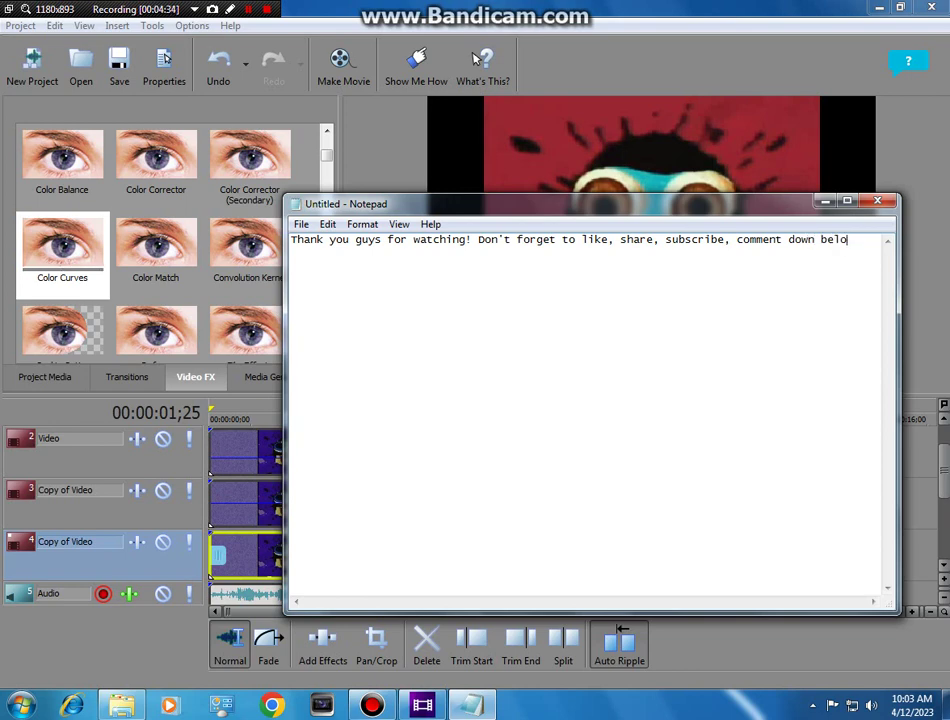
{"action": "key", "text": "BackSpace"}
{"action": "key", "text": "BackSpace"}
{"action": "key", "text": "BackSpace"}
{"action": "key", "text": "BackSpace"}
{"action": "key", "text": "BackSpace"}
{"action": "key", "text": "BackSpace"}
{"action": "key", "text": "BackSpace"}
{"action": "key", "text": "BackSpace"}
{"action": "key", "text": "BackSpace"}
{"action": "key", "text": "BackSpace"}
{"action": "key", "text": "BackSpace"}
{"action": "key", "text": "BackSpace"}
{"action": "key", "text": "BackSpace"}
{"action": "key", "text": "BackSpace"}
{"action": "key", "text": "BackSpace"}
{"action": "key", "text": "BackSpace"}
{"action": "key", "text": "BackSpace"}
{"action": "type", "text": "go "}
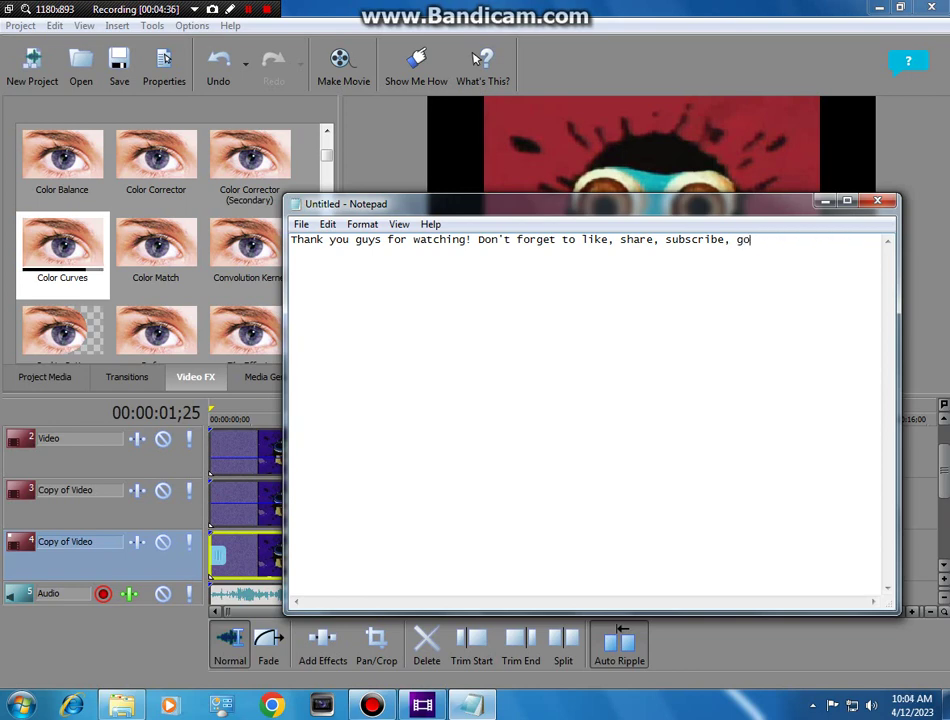
{"action": "type", "text": "to"}
{"action": "key", "text": "BackSpace"}
{"action": "key", "text": "BackSpace"}
{"action": "key", "text": "BackSpace"}
{"action": "key", "text": "BackSpace"}
{"action": "key", "text": "BackSpace"}
Step: Continue the note after "subscribe," with "and don't forget to put in the"
{"action": "type", "text": "and don't forh"}
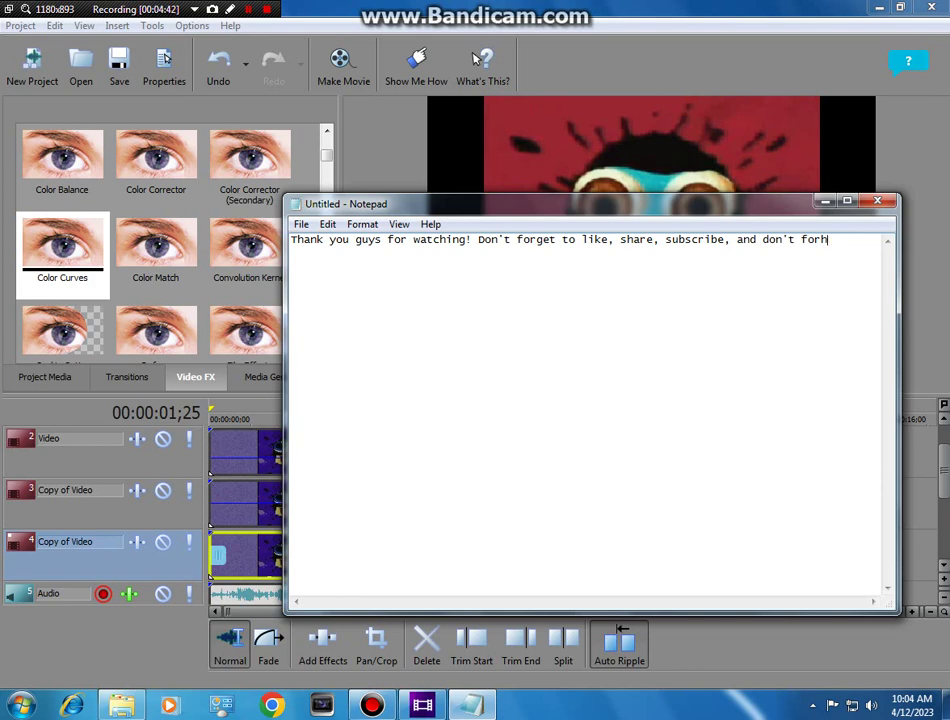
{"action": "type", "text": "ge get to put in t"}
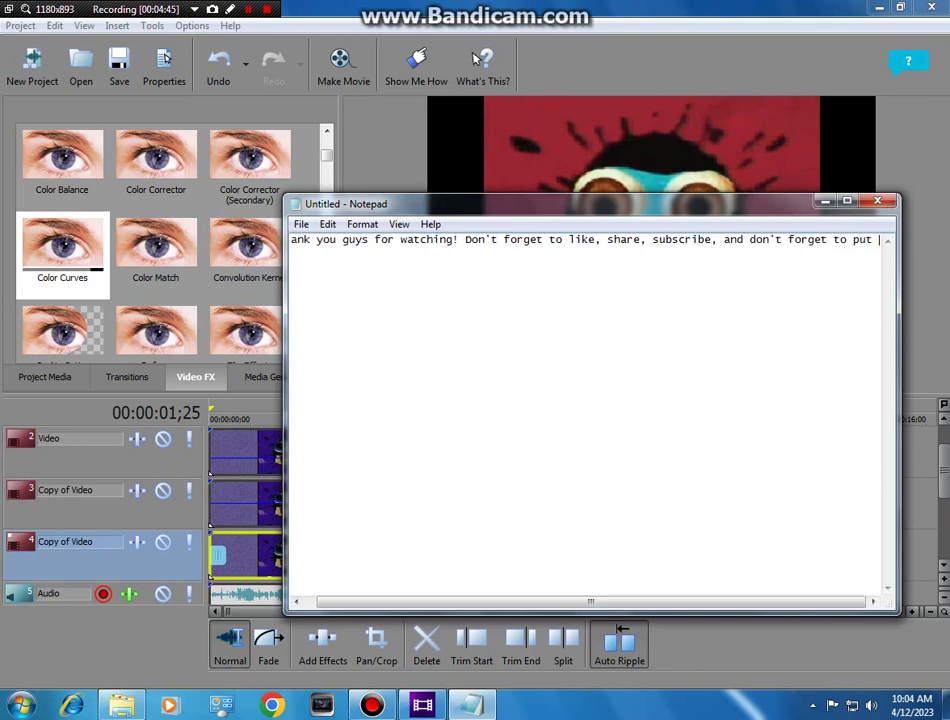
{"action": "type", "text": "he reque"}
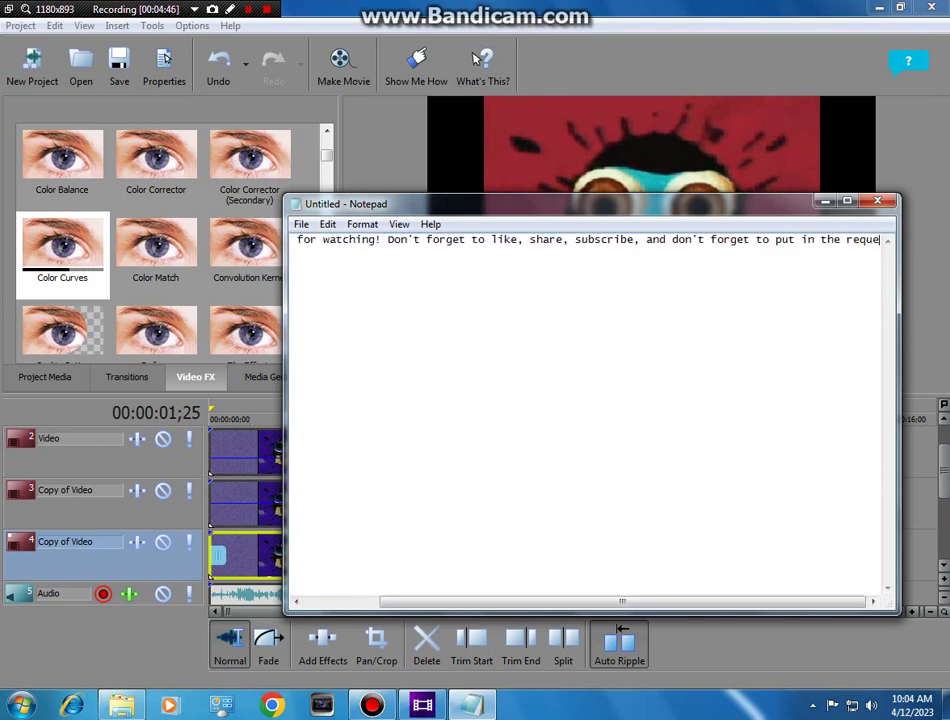
{"action": "type", "text": "st box i"}
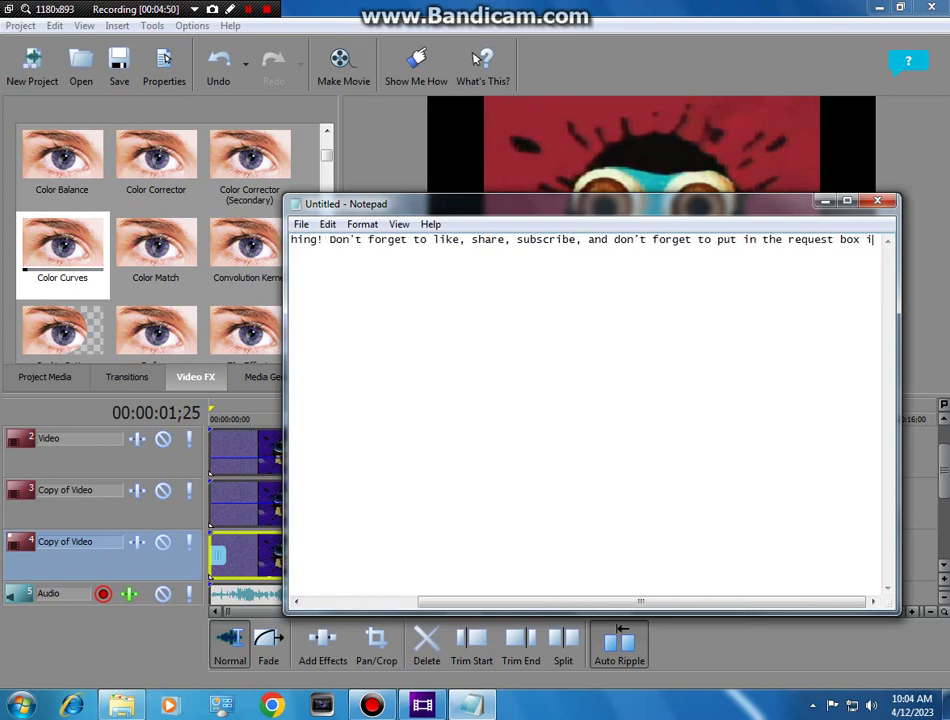
{"action": "key", "text": "BackSpace"}
{"action": "key", "text": "BackSpace"}
{"action": "key", "text": "BackSpace"}
{"action": "key", "text": "BackSpace"}
{"action": "key", "text": "BackSpace"}
{"action": "key", "text": "BackSpace"}
{"action": "key", "text": "BackSpace"}
{"action": "key", "text": "BackSpace"}
{"action": "key", "text": "BackSpace"}
{"action": "key", "text": "BackSpace"}
{"action": "key", "text": "BackSpace"}
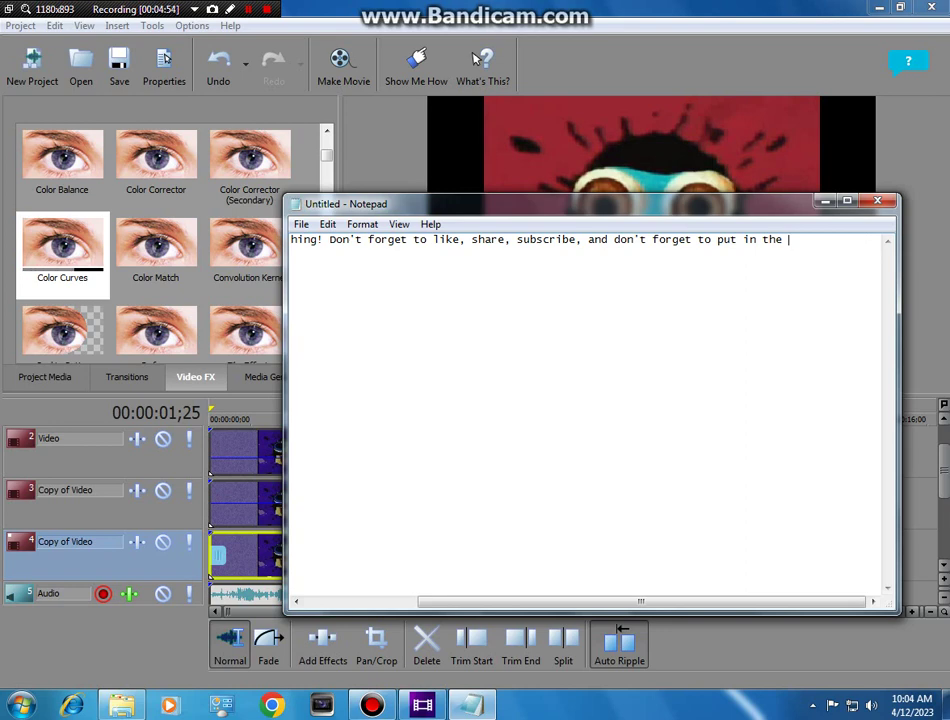
Step: Complete the sentence with "comment to do requestes from request box"
{"action": "type", "text": "comment to"}
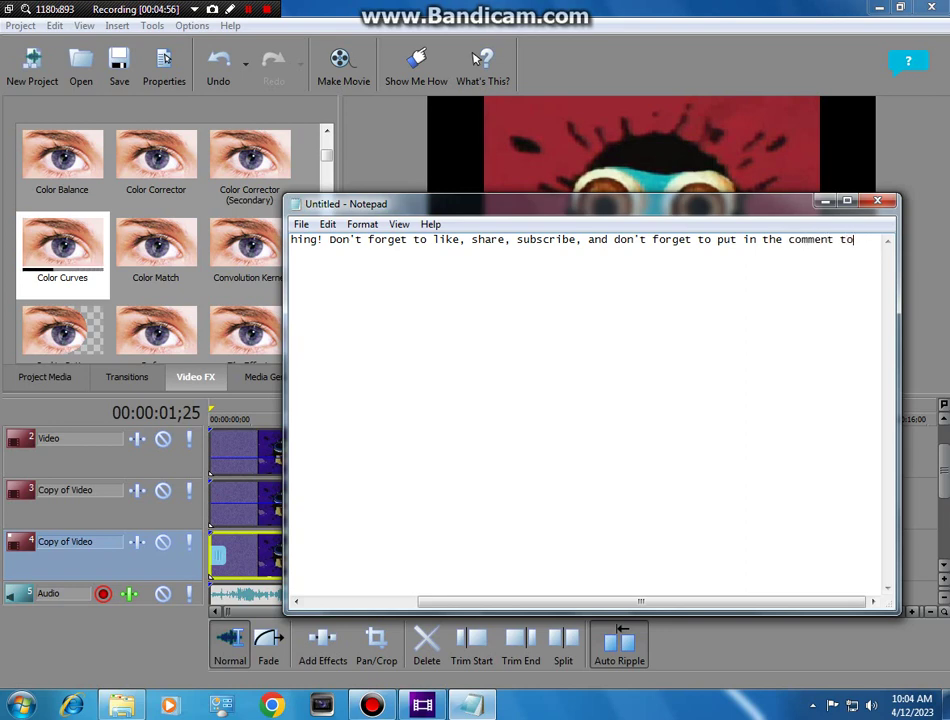
{"action": "type", "text": " do the"}
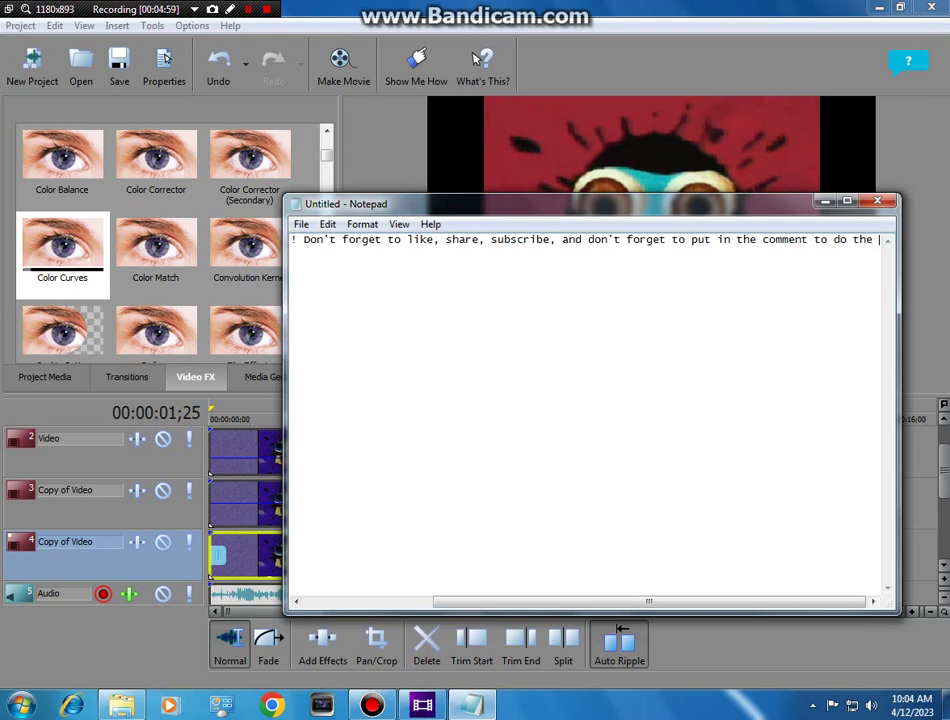
{"action": "key", "text": "BackSpace"}
{"action": "key", "text": "BackSpace"}
{"action": "type", "text": "equestes from re"}
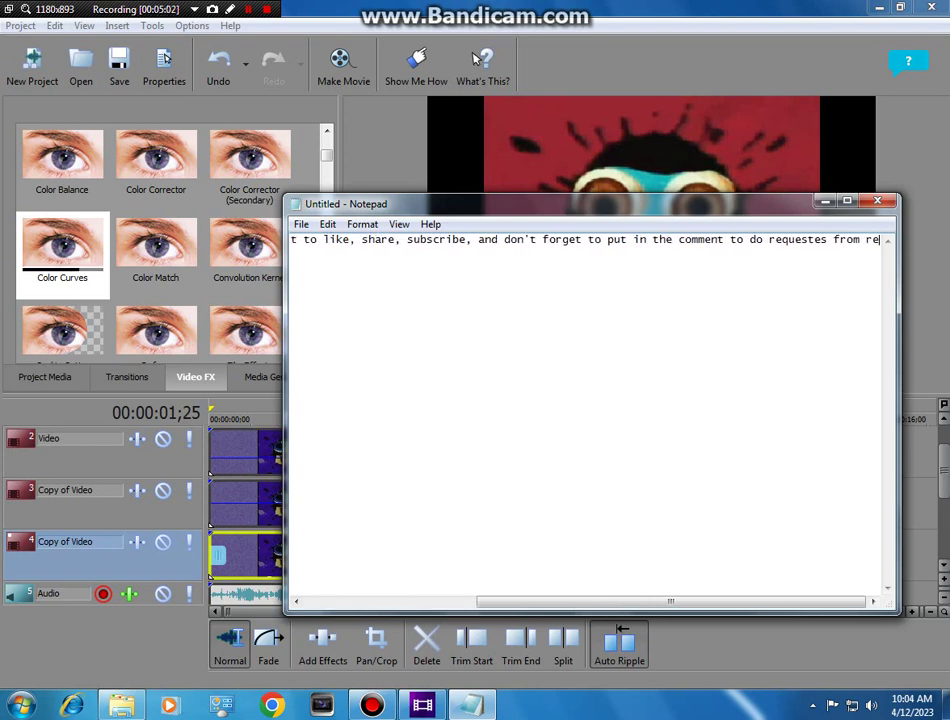
{"action": "type", "text": "quest box"}
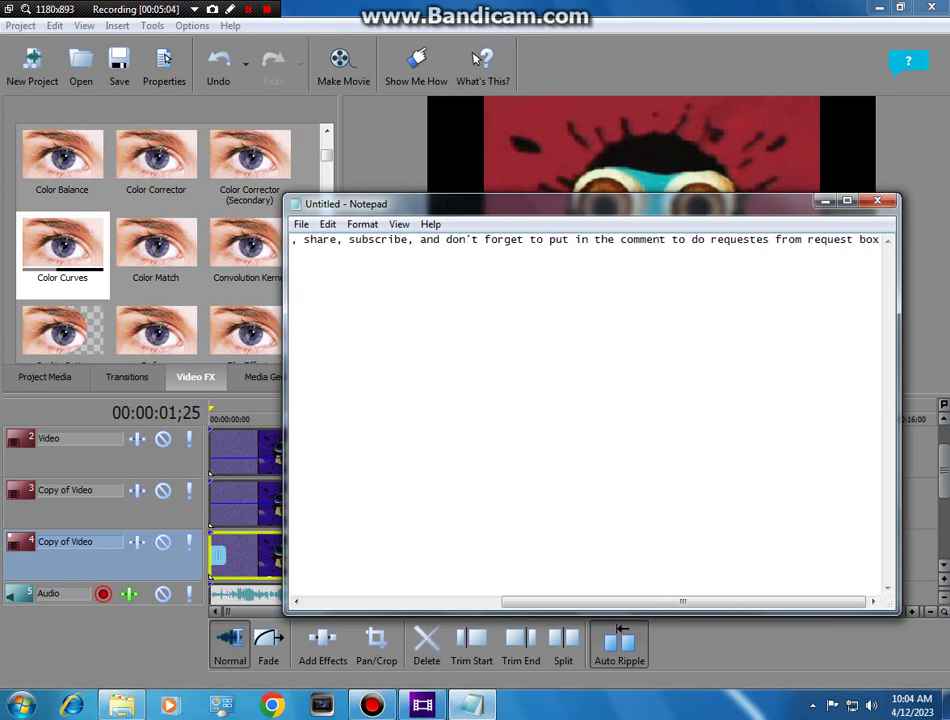
Step: Break the line before "and don't forget" and add a third line reading "See you guys later! Goodbye!"
{"action": "left_click", "coordinate": [419, 240]}
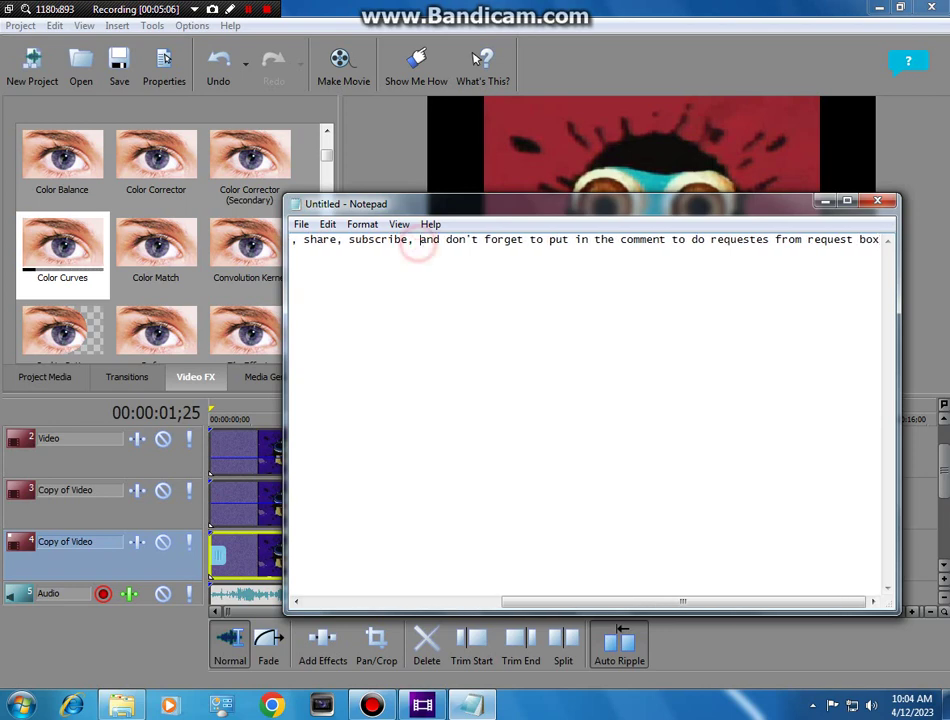
{"action": "key", "text": "Return"}
{"action": "left_click", "coordinate": [802, 261]}
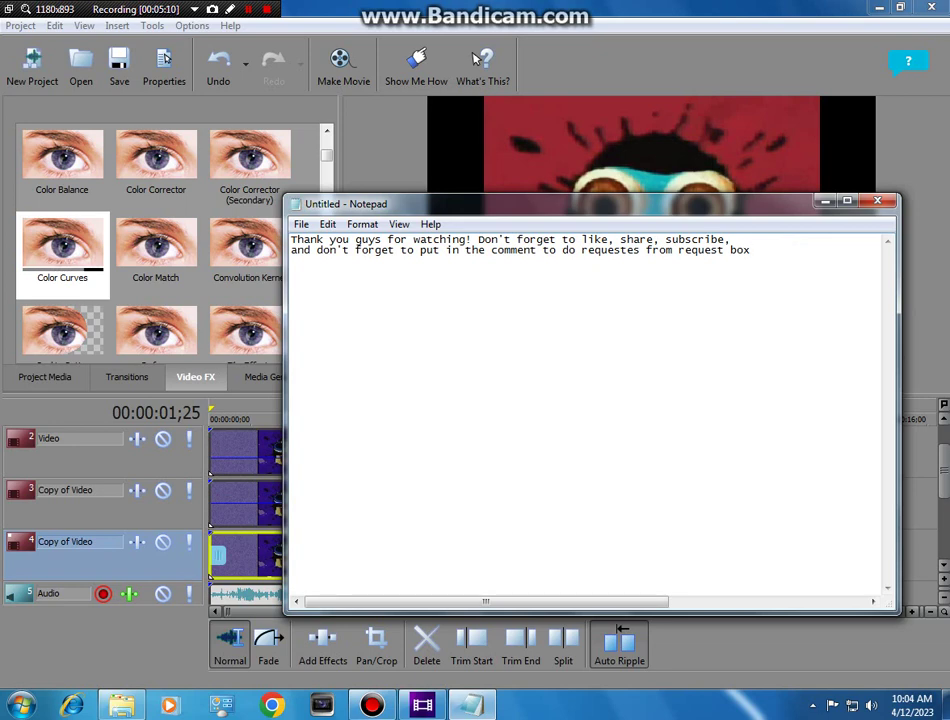
{"action": "type", "text": "See you guys "}
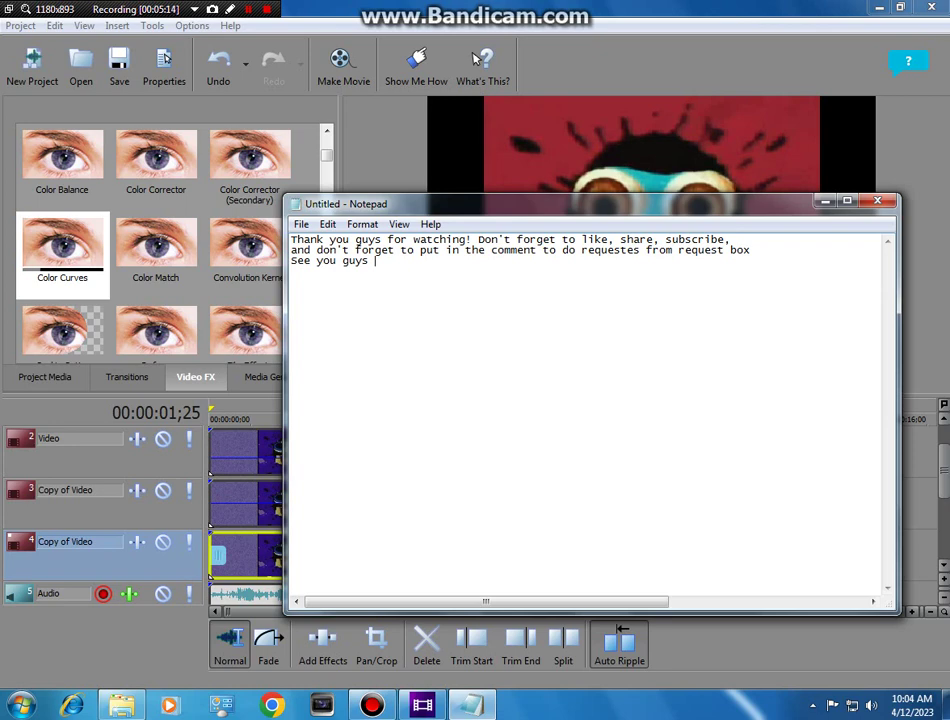
{"action": "type", "text": "later! GH"}
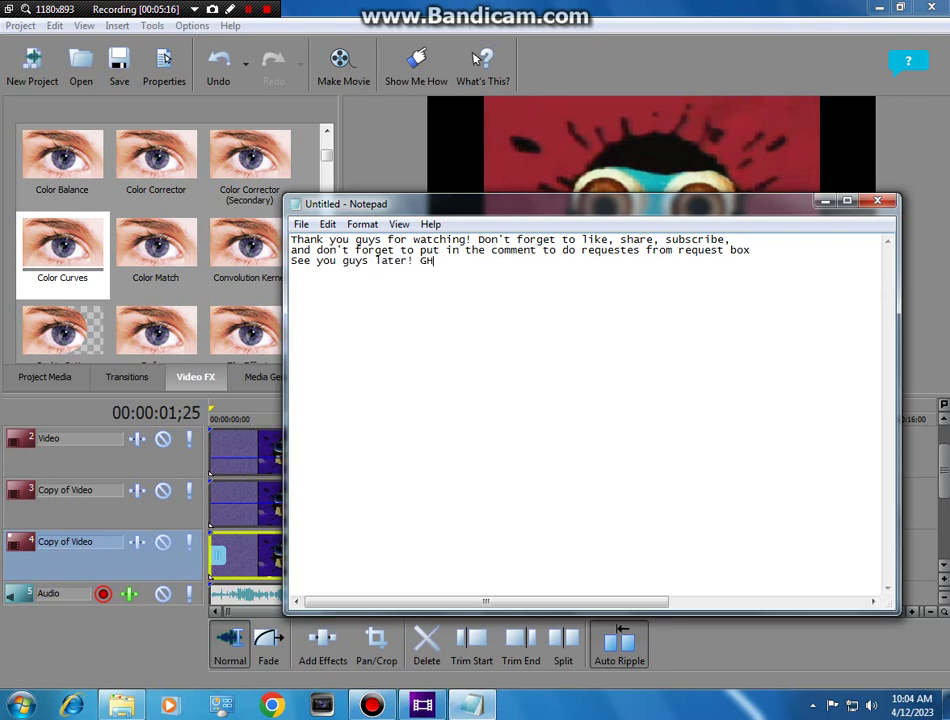
{"action": "key", "text": "BackSpace"}
{"action": "type", "text": "oodbye!"}
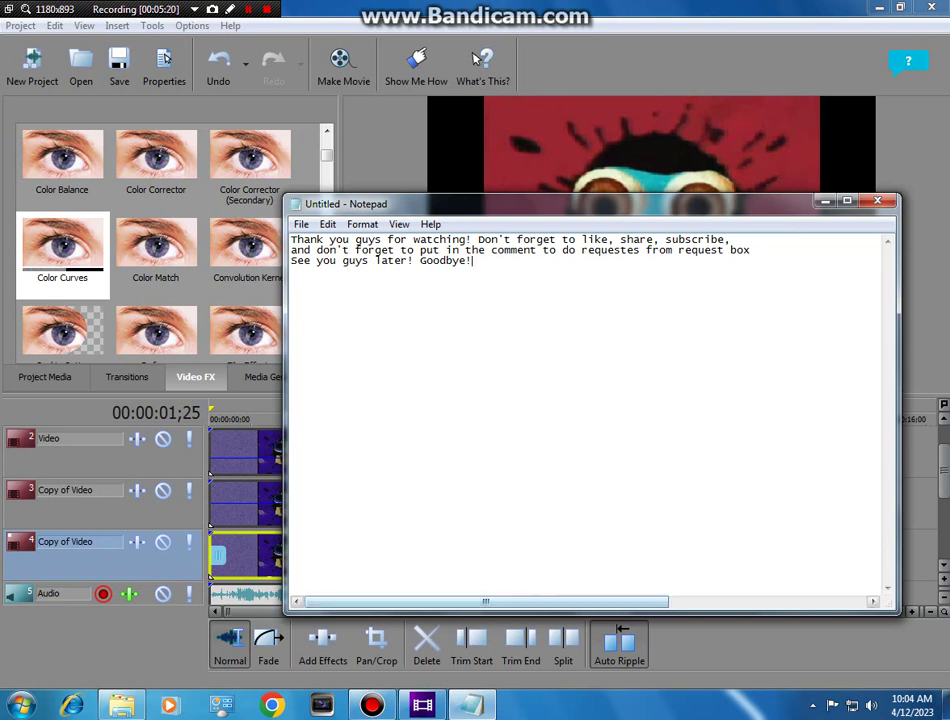
{"action": "left_click", "coordinate": [366, 648]}
{"action": "left_click", "coordinate": [371, 706]}
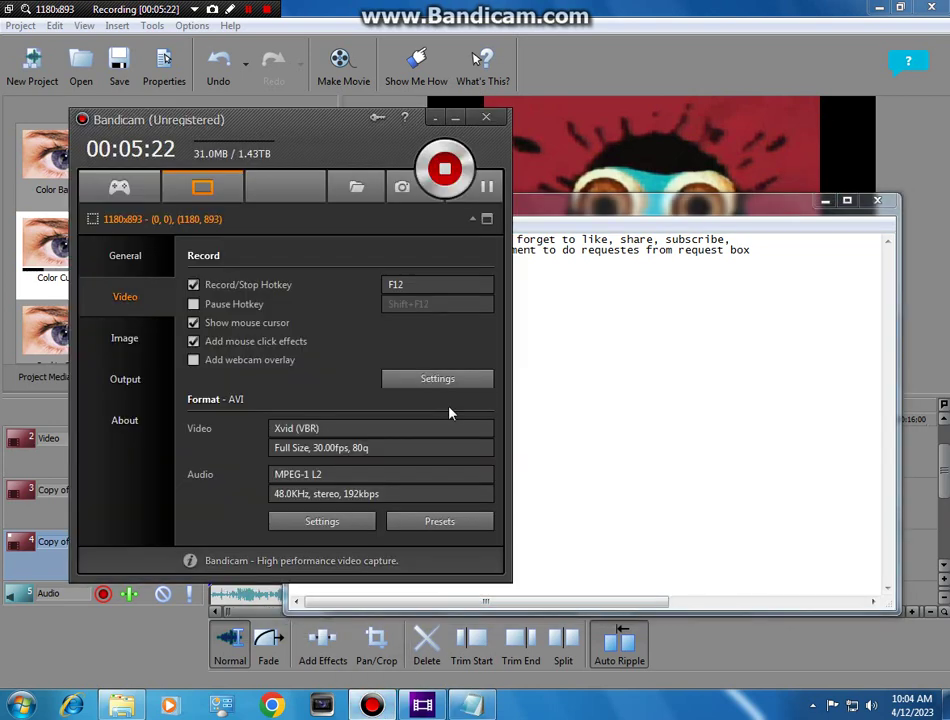